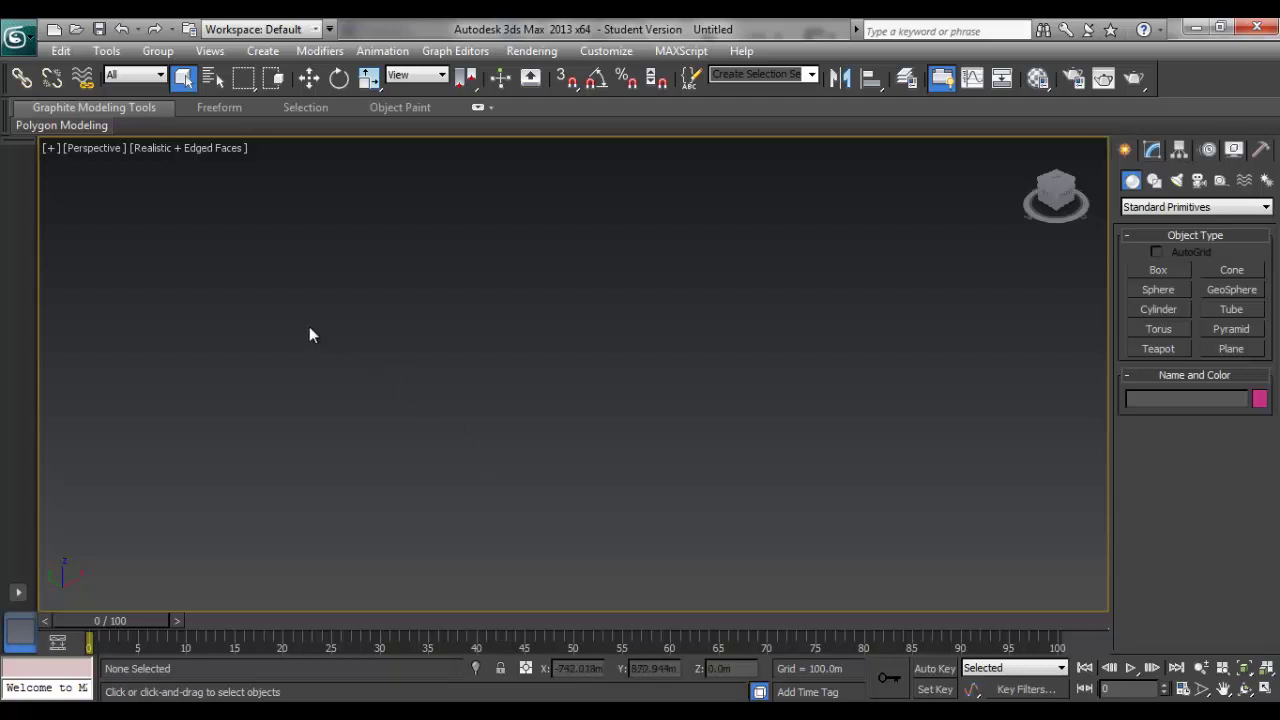
Step: Open the application menu to reach the Import submenu in the empty scene
{"action": "left_click", "coordinate": [18, 40]}
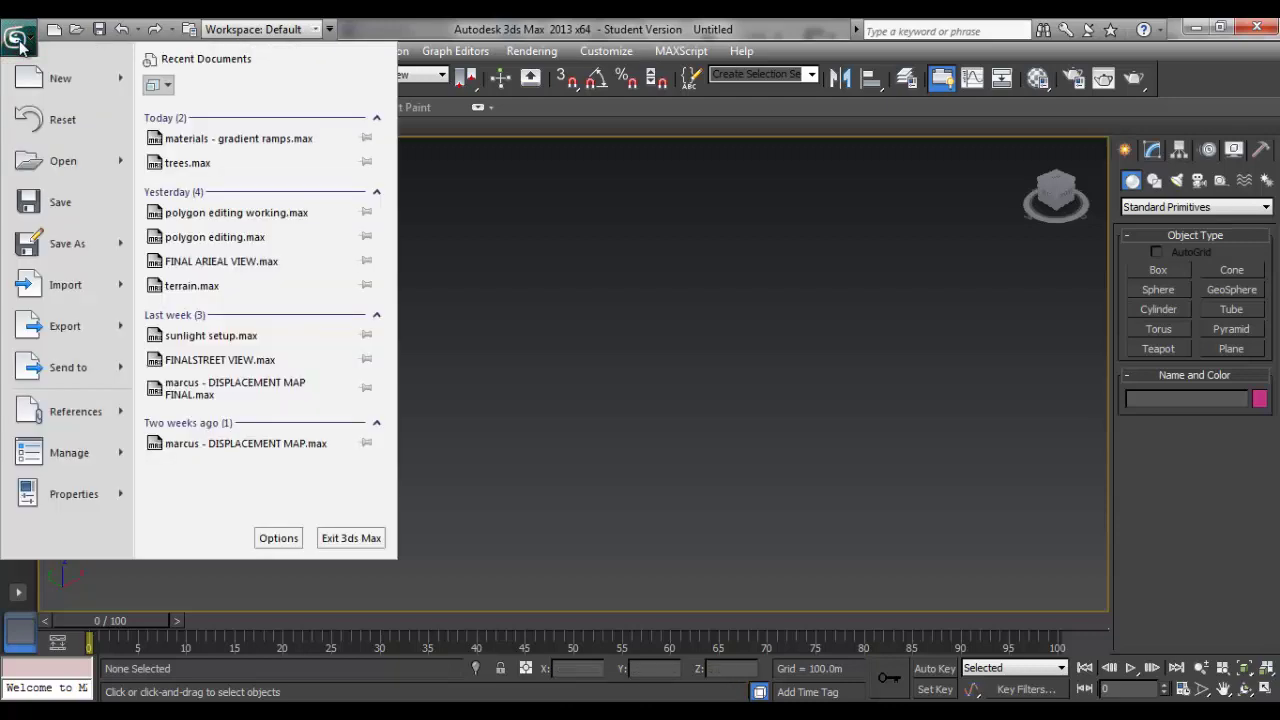
{"action": "mouse_move", "coordinate": [66, 285]}
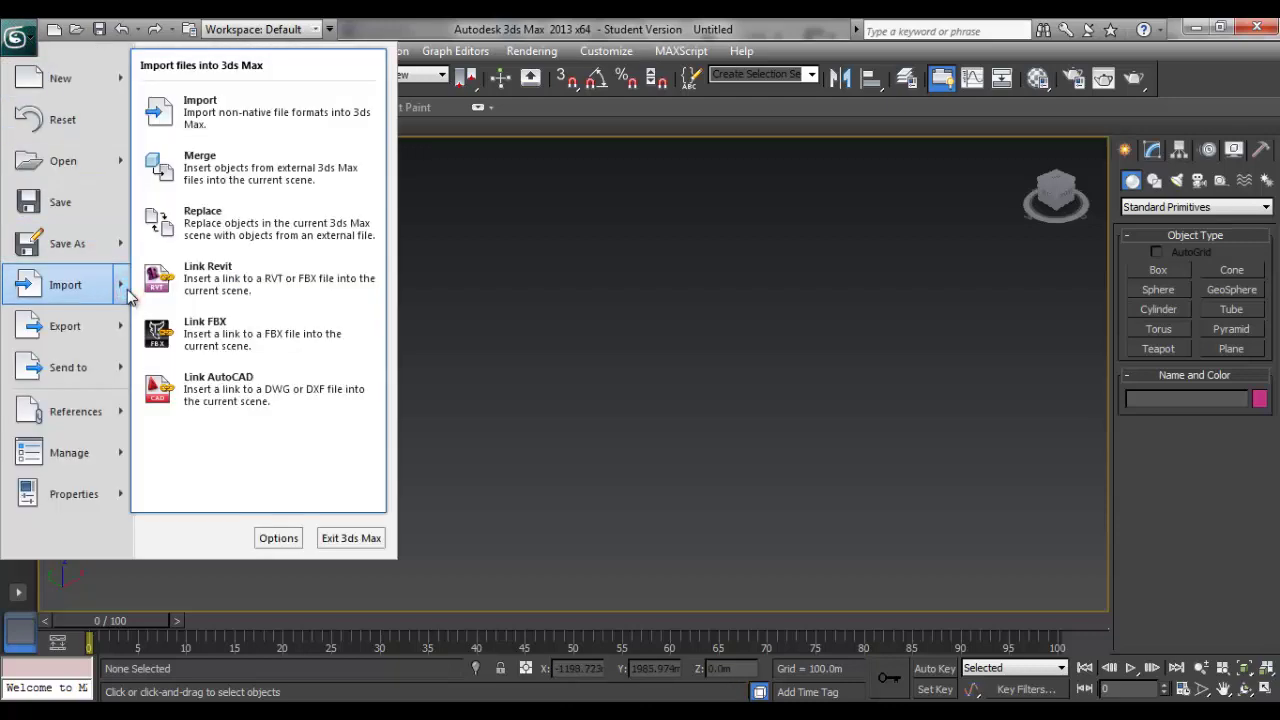
Step: Import CONTOURS.DWG from the CAD FILE folder to reach its DWG import options
{"action": "left_click", "coordinate": [210, 128]}
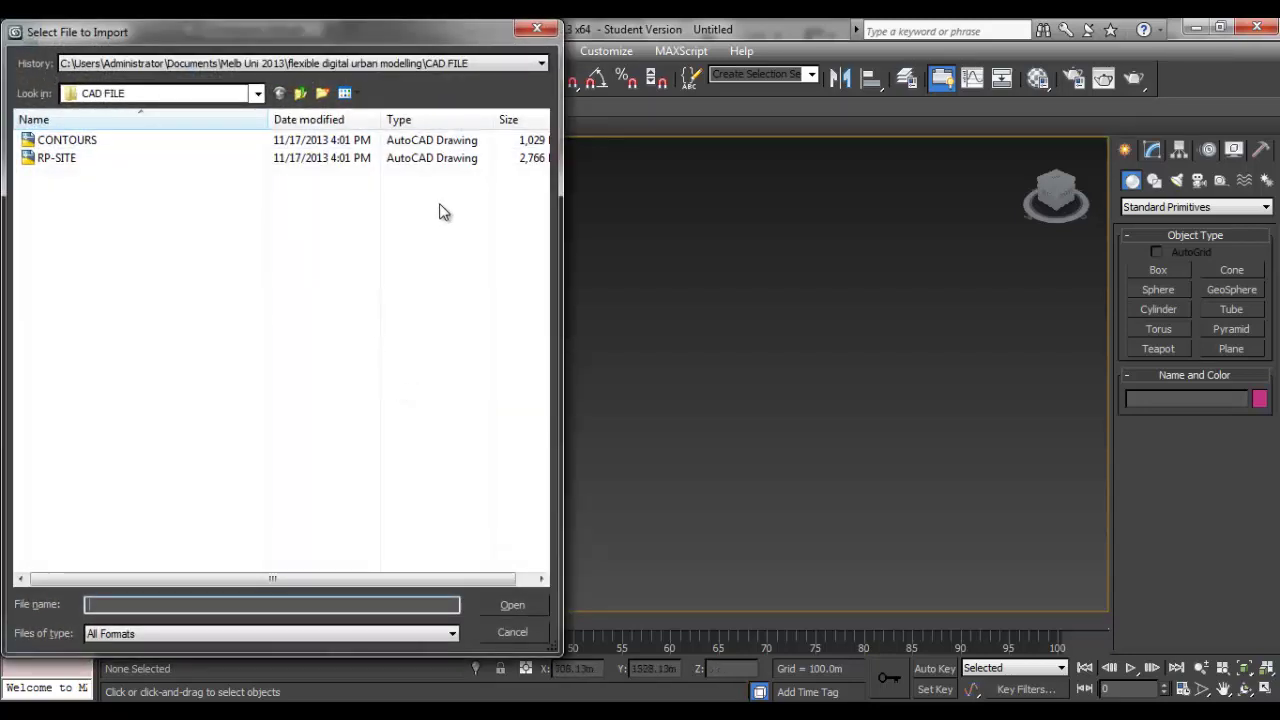
{"action": "left_click", "coordinate": [195, 142]}
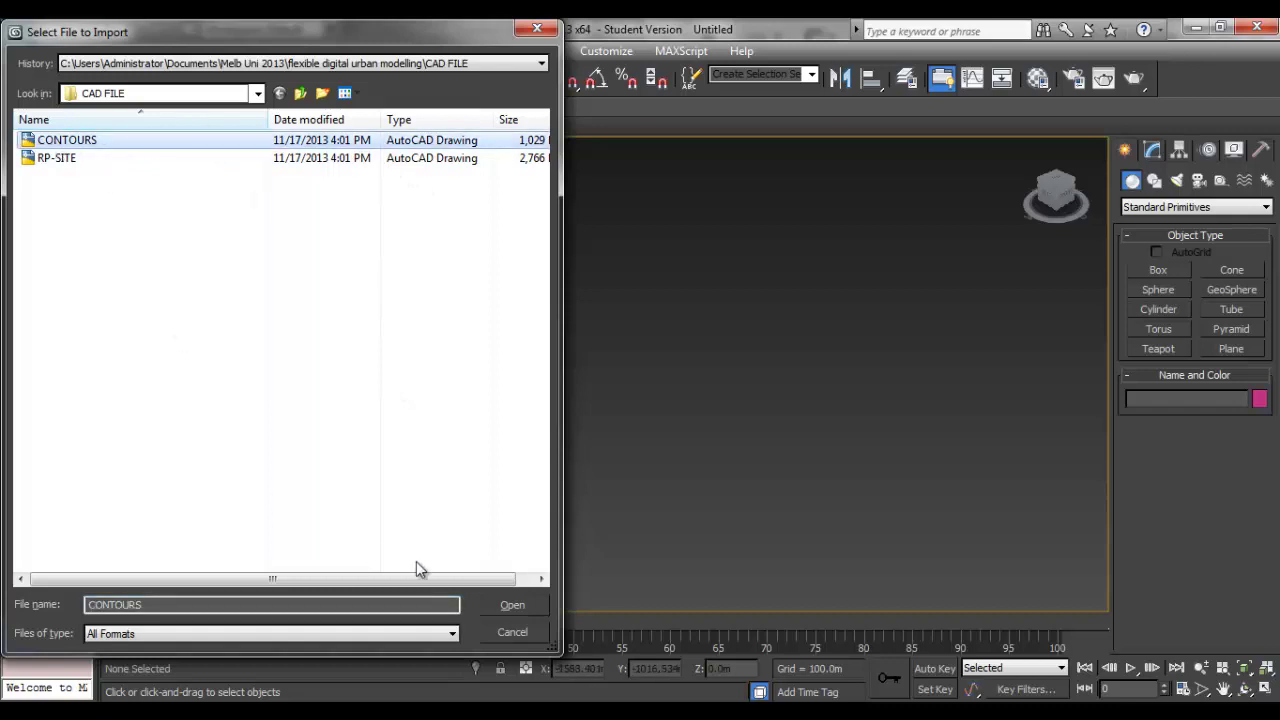
{"action": "left_click", "coordinate": [505, 606]}
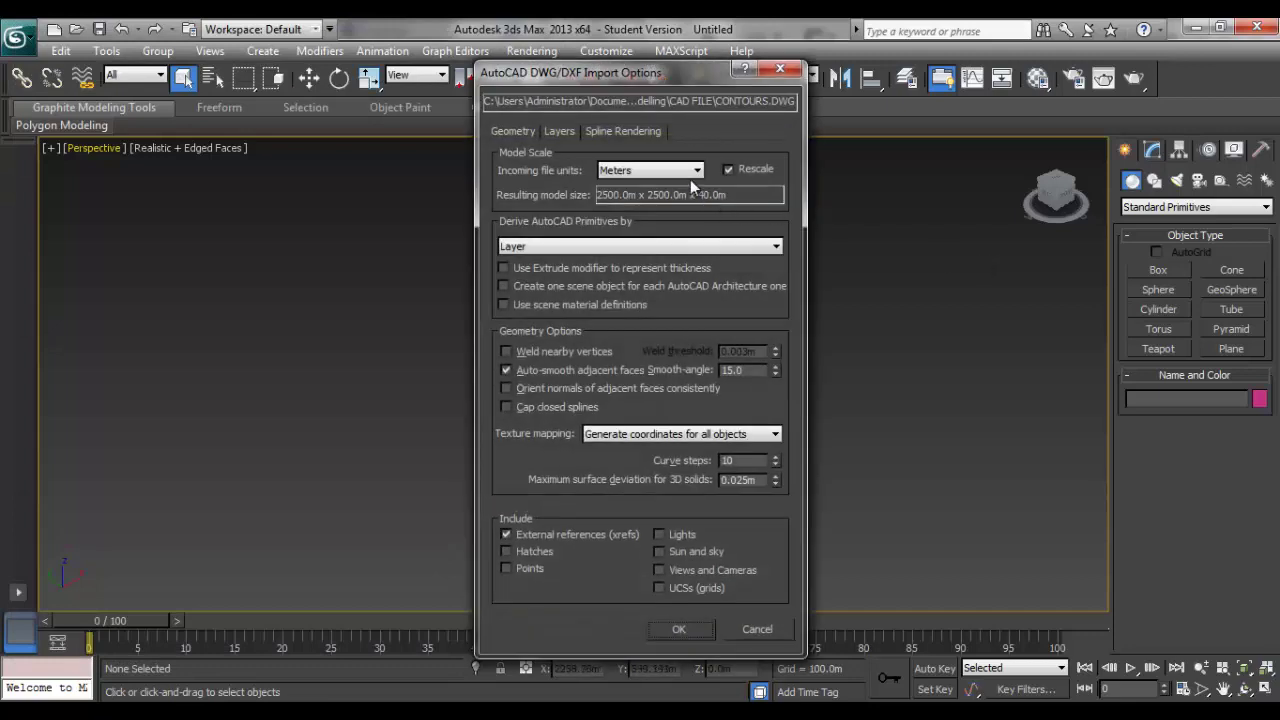
Step: Import CONTOURS.DWG in Meters with AutoCAD primitives derived by Layer
{"action": "left_click_drag", "start_coordinate": [648, 77], "coordinate": [638, 58]}
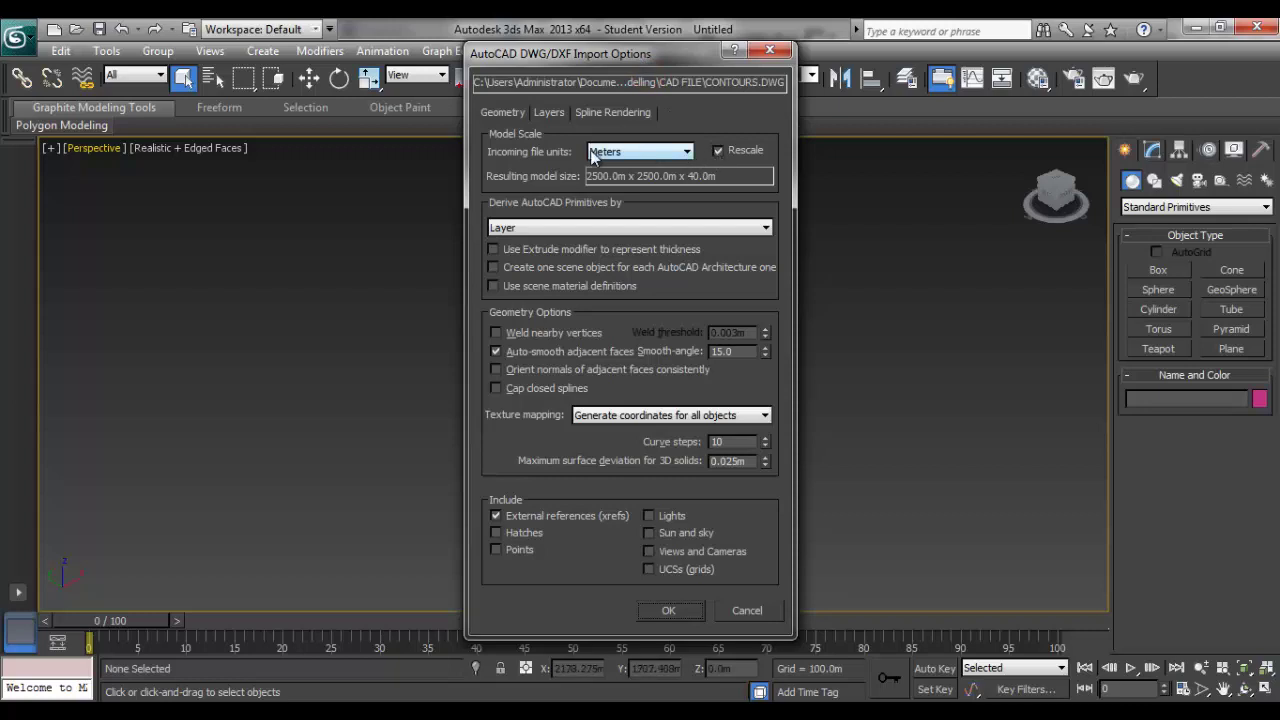
{"action": "left_click", "coordinate": [598, 228]}
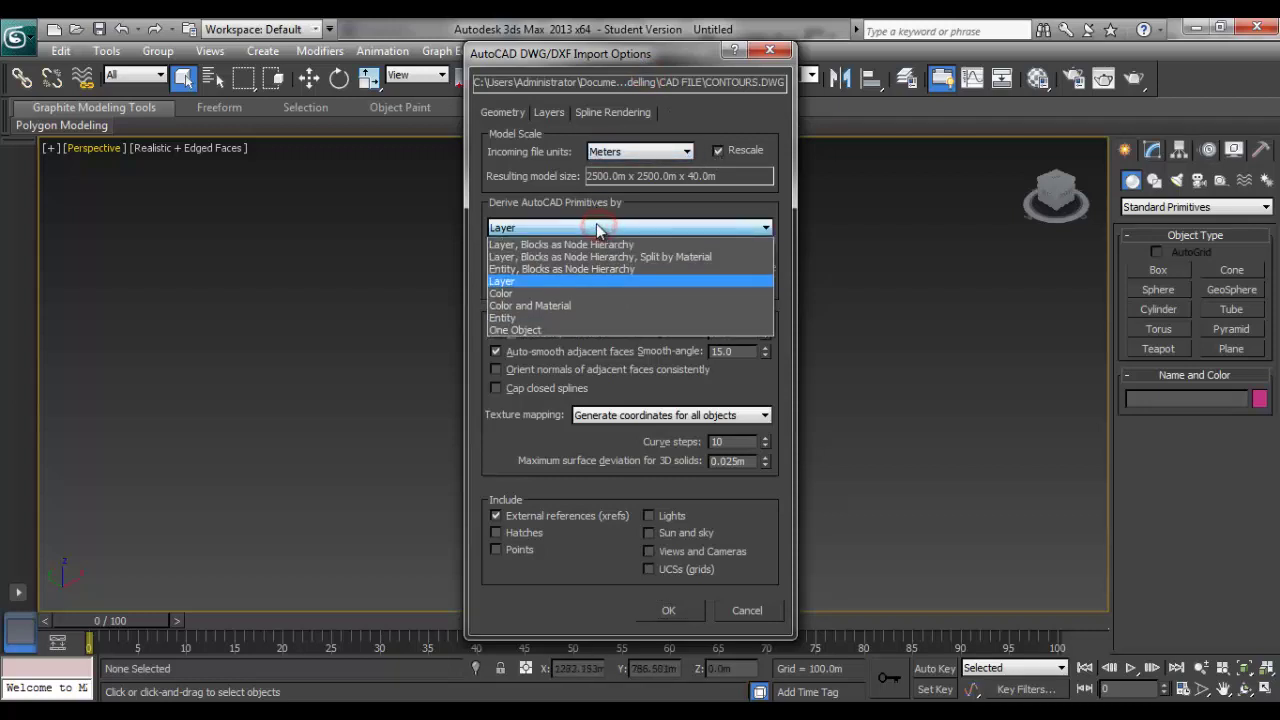
{"action": "left_click", "coordinate": [603, 280]}
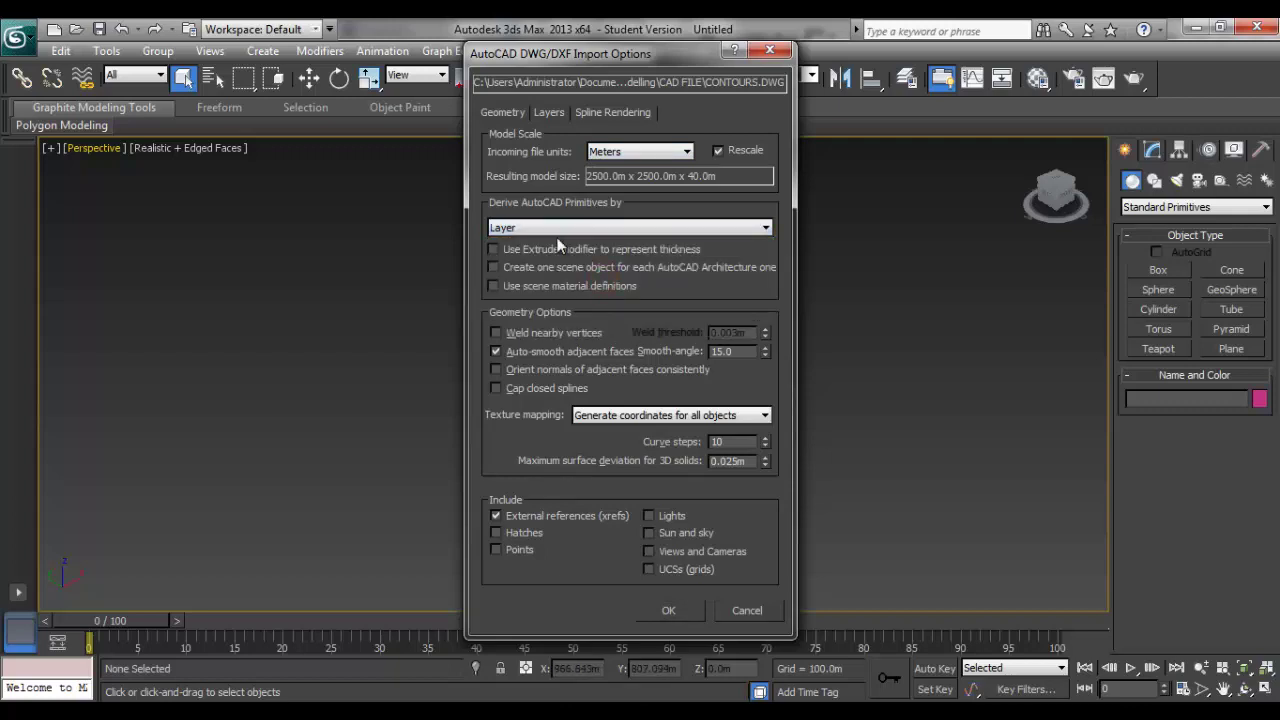
{"action": "left_click", "coordinate": [660, 611]}
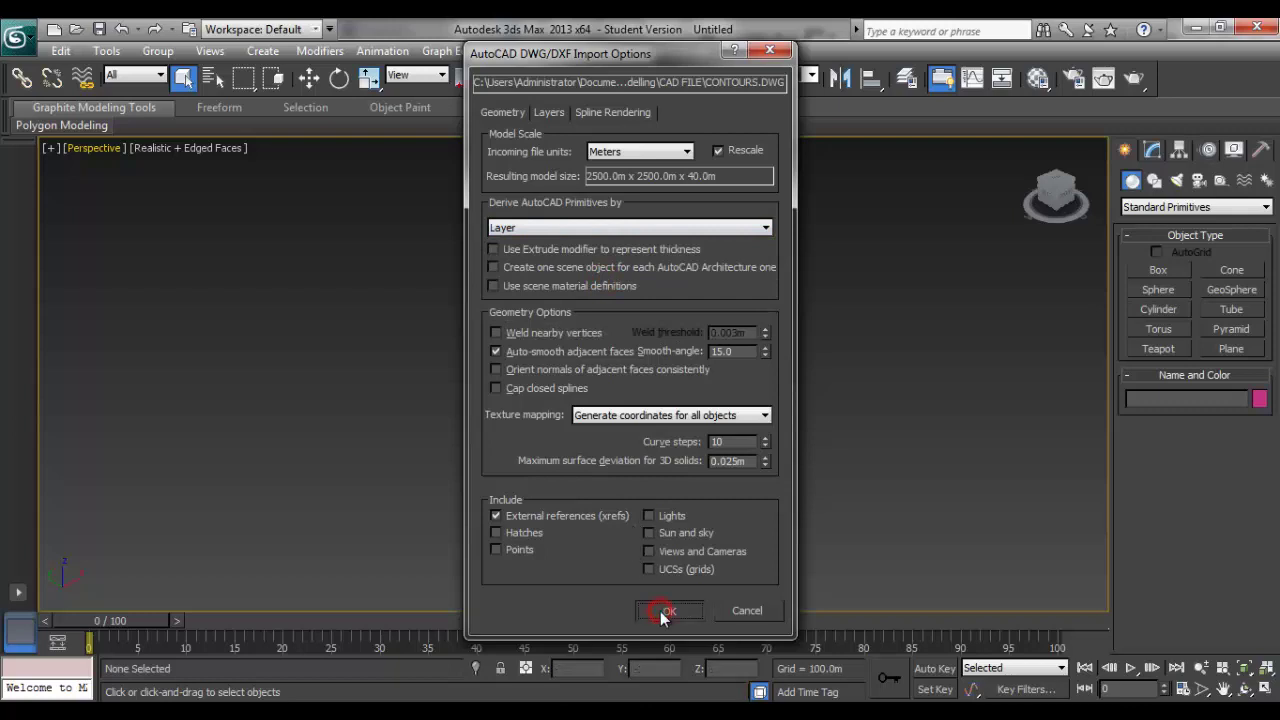
Step: Inspect the imported contour lines in all four viewports, panning the Front view over them
{"action": "scroll", "coordinate": [637, 423], "scroll_direction": "down", "scroll_amount": 1}
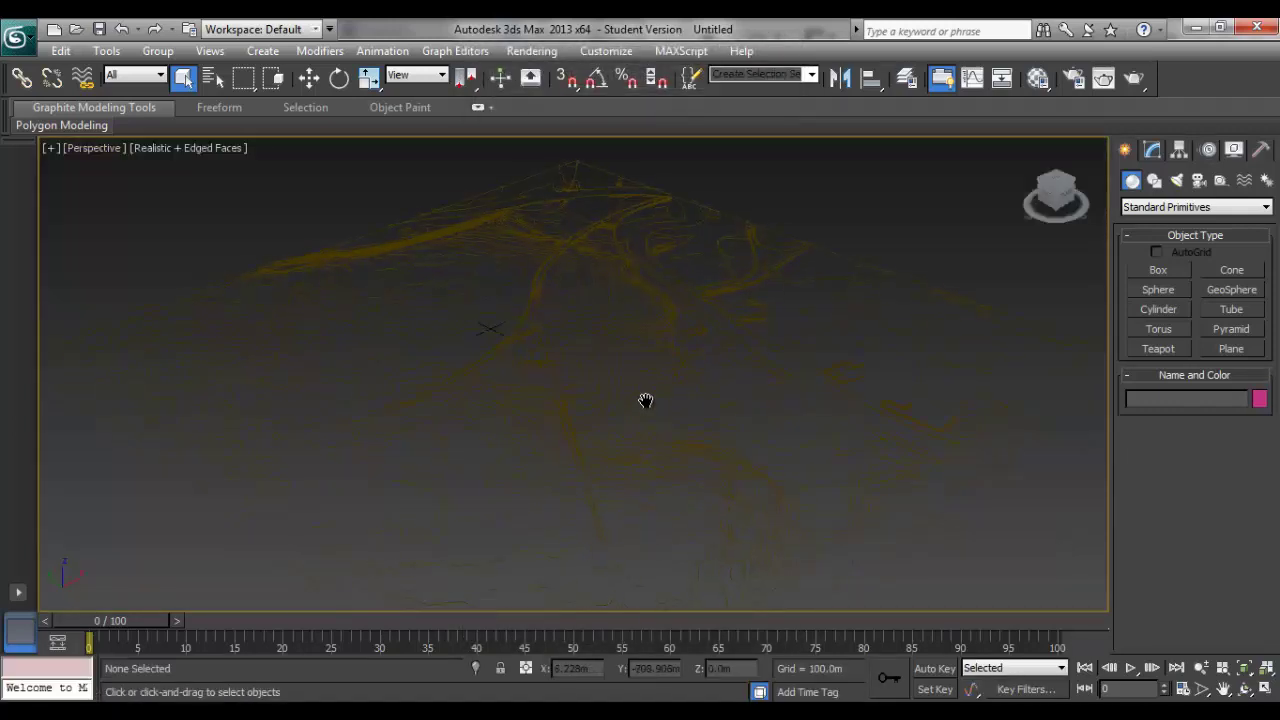
{"action": "scroll", "coordinate": [646, 400], "scroll_direction": "down", "scroll_amount": 1}
{"action": "scroll", "coordinate": [651, 389], "scroll_direction": "down", "scroll_amount": 1}
{"action": "middle_click_drag", "start_coordinate": [677, 438], "coordinate": [683, 439]}
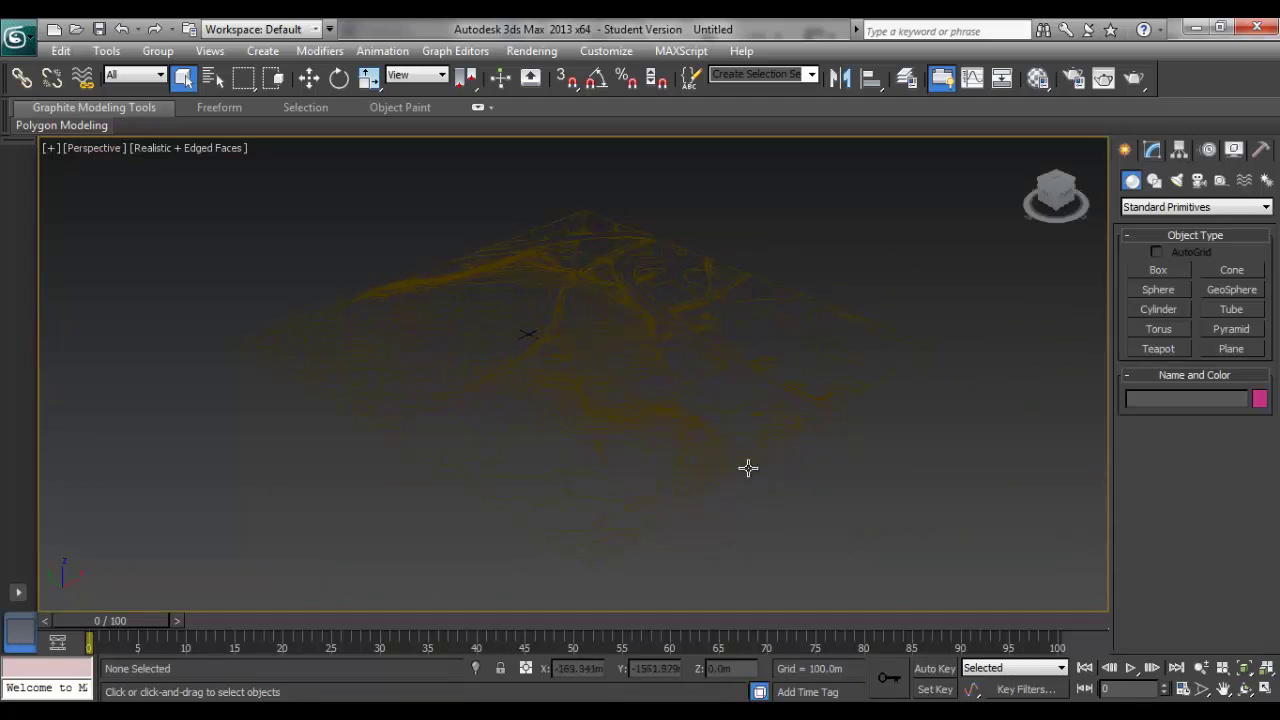
{"action": "key", "text": "alt+w"}
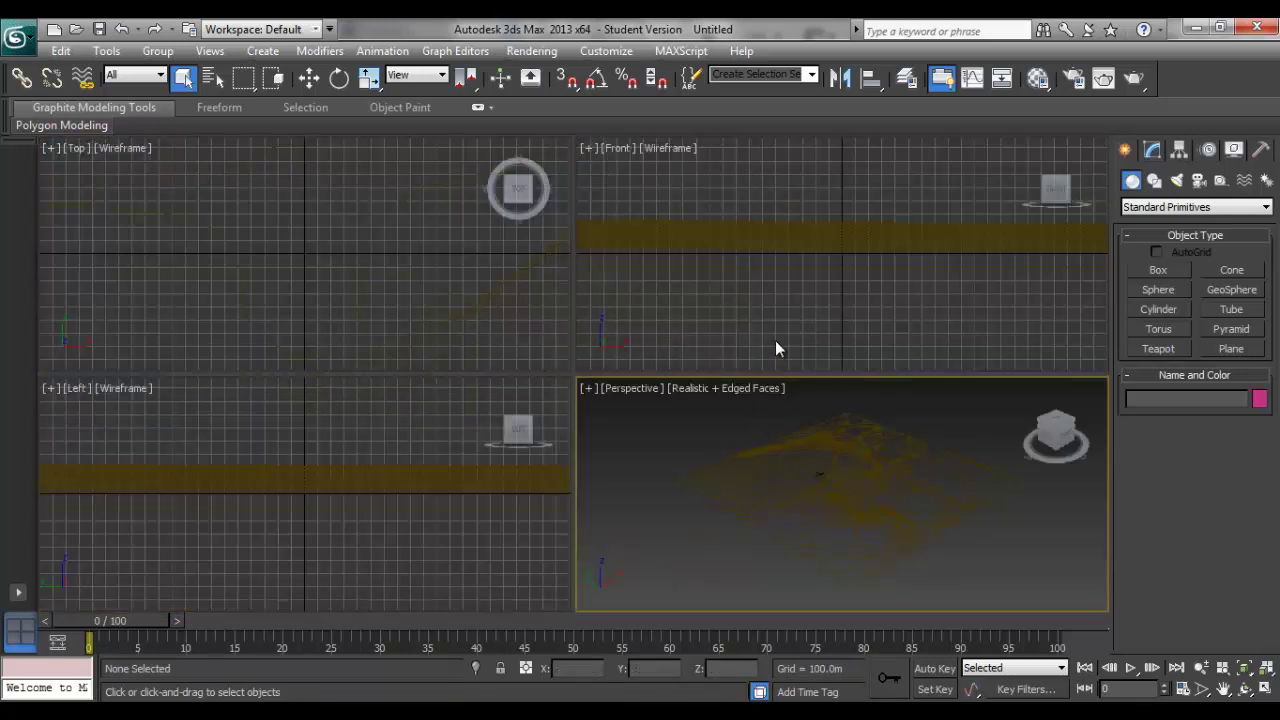
{"action": "left_click", "coordinate": [780, 337]}
{"action": "middle_click_drag", "start_coordinate": [825, 337], "coordinate": [841, 352]}
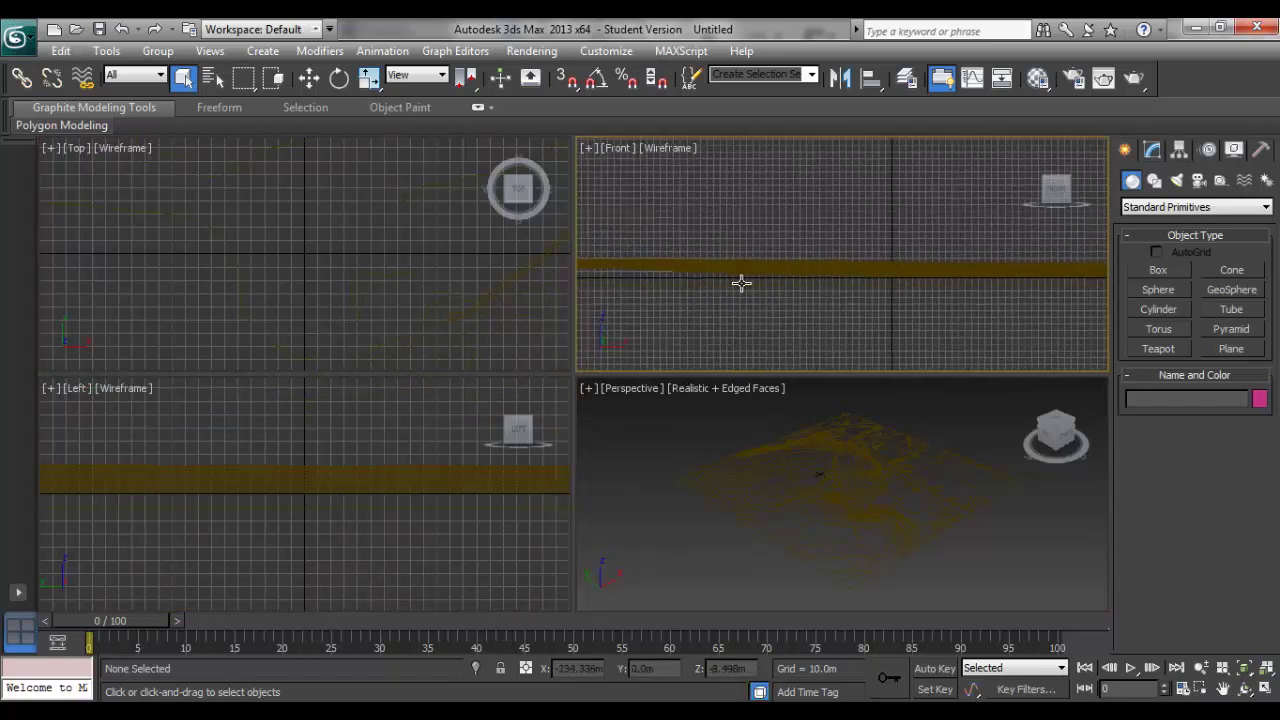
Step: Maximize the Perspective view and select the contour shape
{"action": "left_click", "coordinate": [699, 457]}
{"action": "key", "text": "alt+w"}
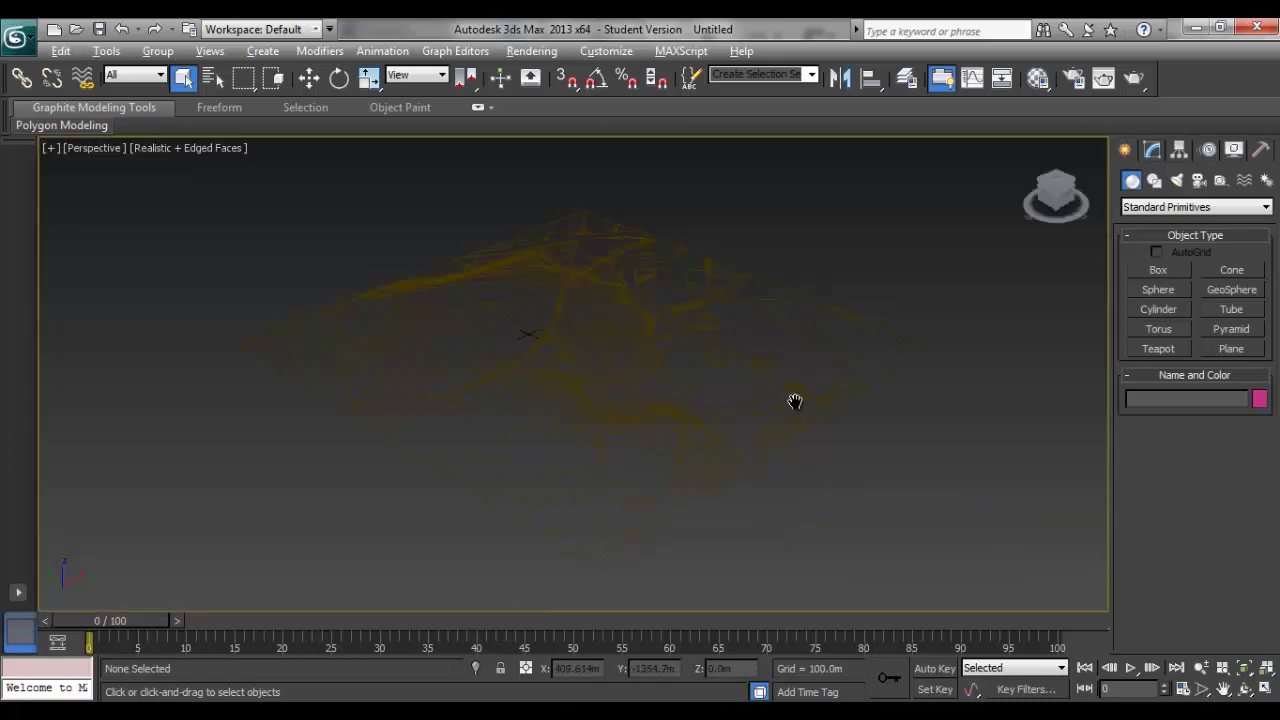
{"action": "left_click", "coordinate": [775, 429]}
{"action": "middle_click_drag", "start_coordinate": [889, 453], "coordinate": [899, 452]}
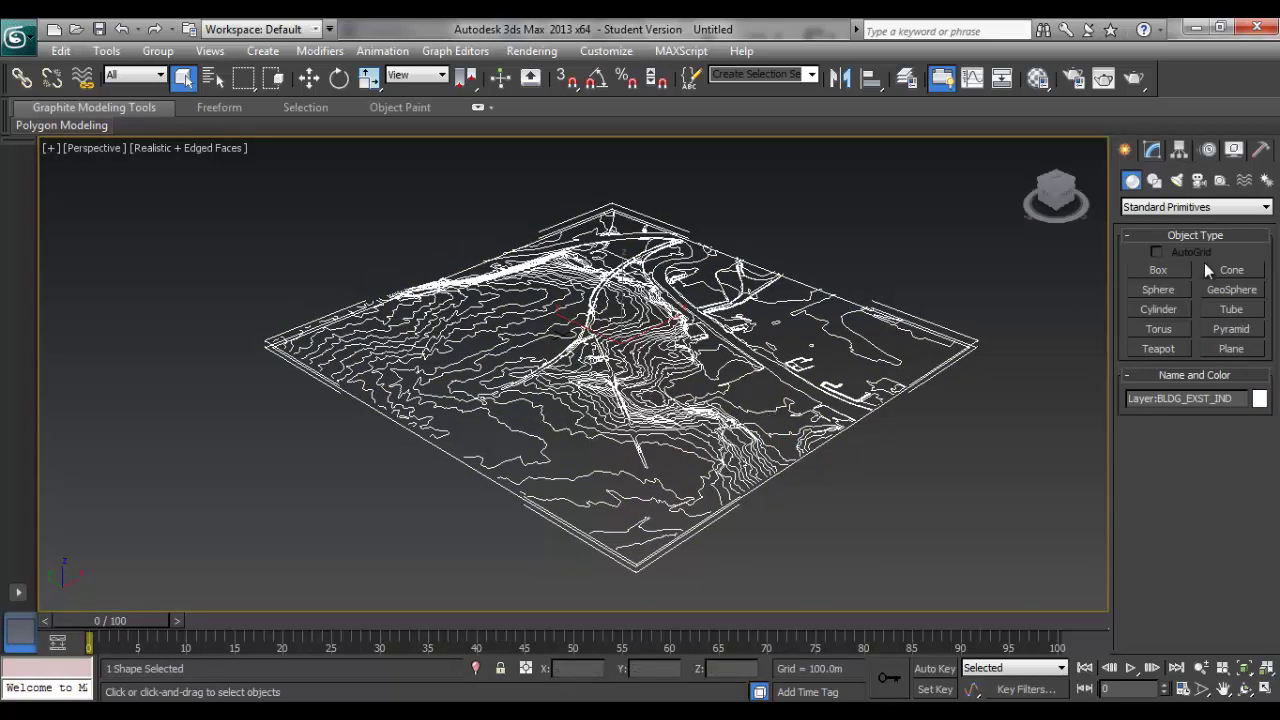
Step: Create a Terrain compound object from the selected contour shape
{"action": "left_click", "coordinate": [1168, 207]}
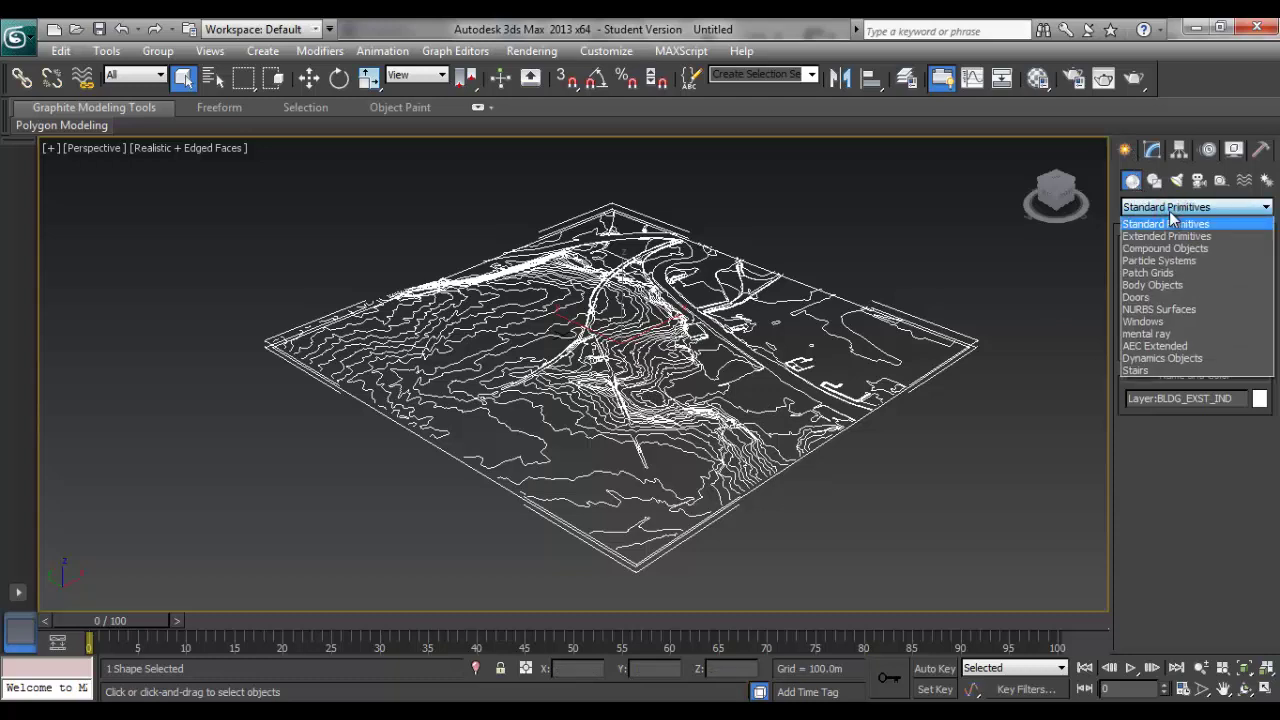
{"action": "left_click", "coordinate": [1172, 249]}
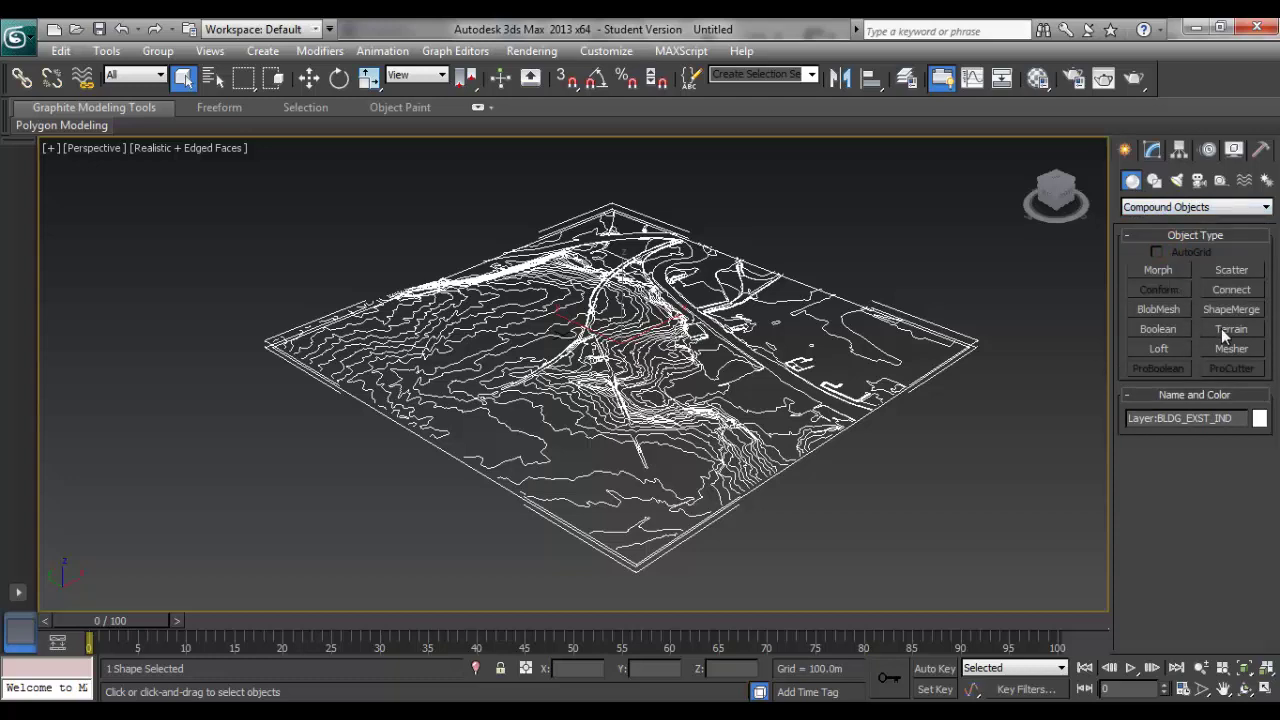
{"action": "left_click", "coordinate": [1222, 330]}
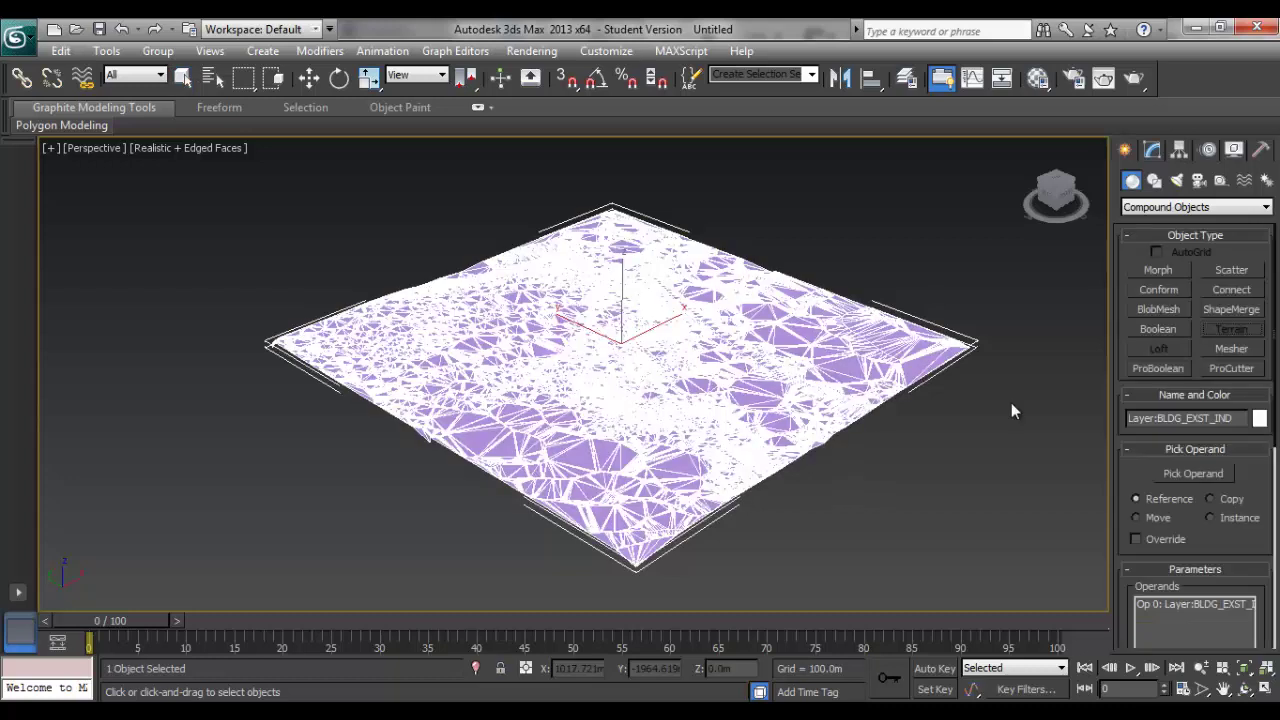
{"action": "right_click", "coordinate": [905, 232]}
{"action": "mouse_move", "coordinate": [617, 495]}
{"action": "middle_mouse_down", "text": "alt"}
{"action": "mouse_move", "coordinate": [594, 429]}
{"action": "mouse_move", "coordinate": [592, 468]}
{"action": "mouse_move", "coordinate": [617, 510]}
{"action": "middle_mouse_up", "text": "alt"}
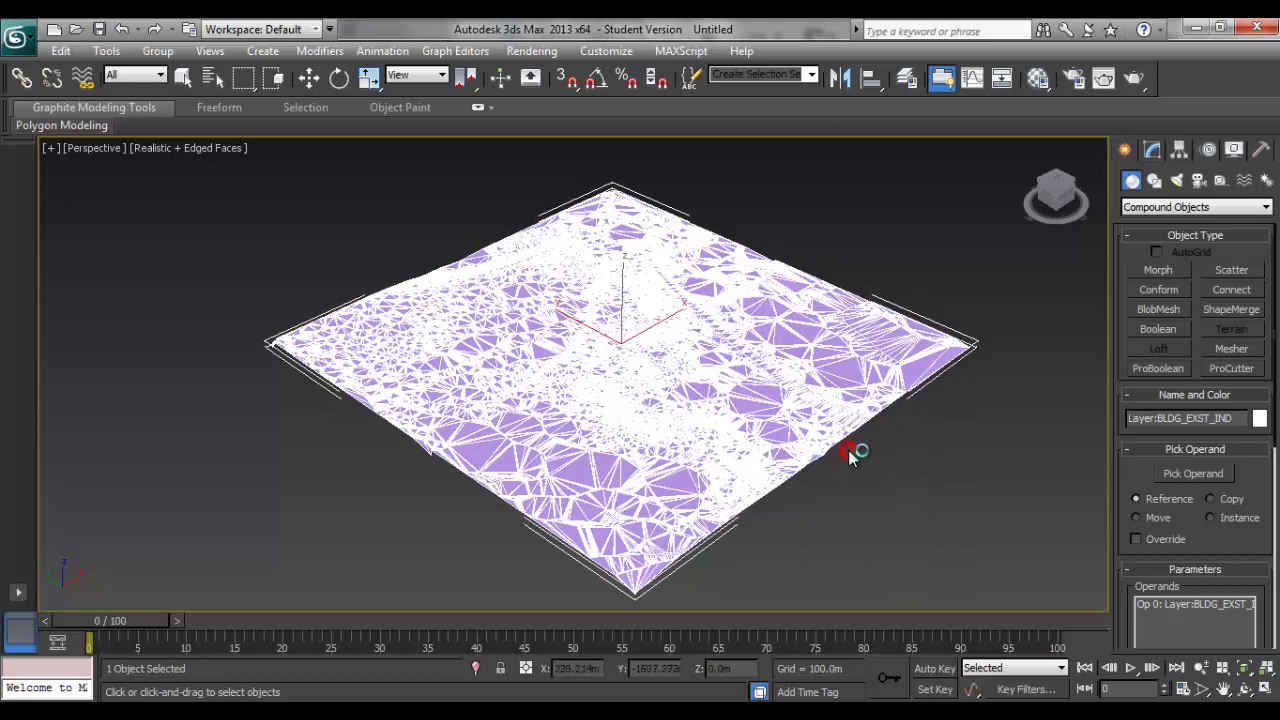
{"action": "middle_click_drag", "start_coordinate": [800, 420], "coordinate": [857, 420]}
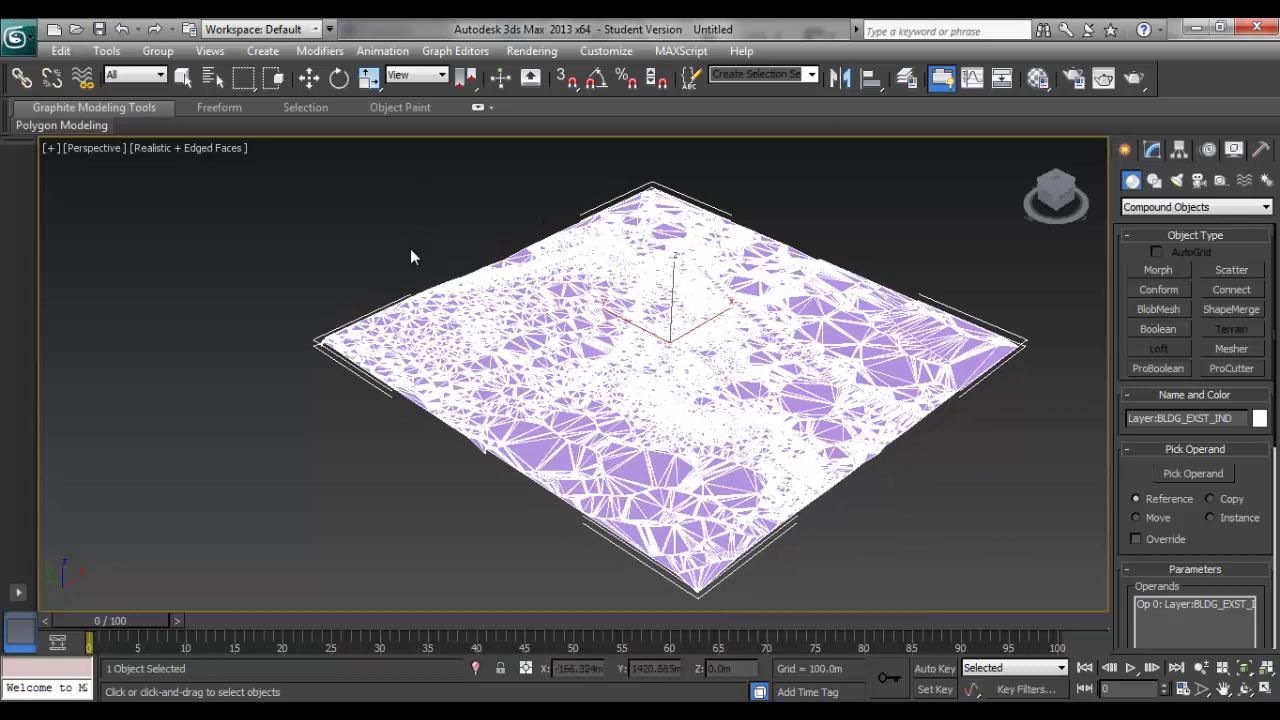
{"action": "key", "text": "F4"}
{"action": "key", "text": "F4"}
Step: In the Material Editor, load aerial-HI-REZ.jpg as Material 01's Diffuse Color bitmap
{"action": "left_click", "coordinate": [1044, 86]}
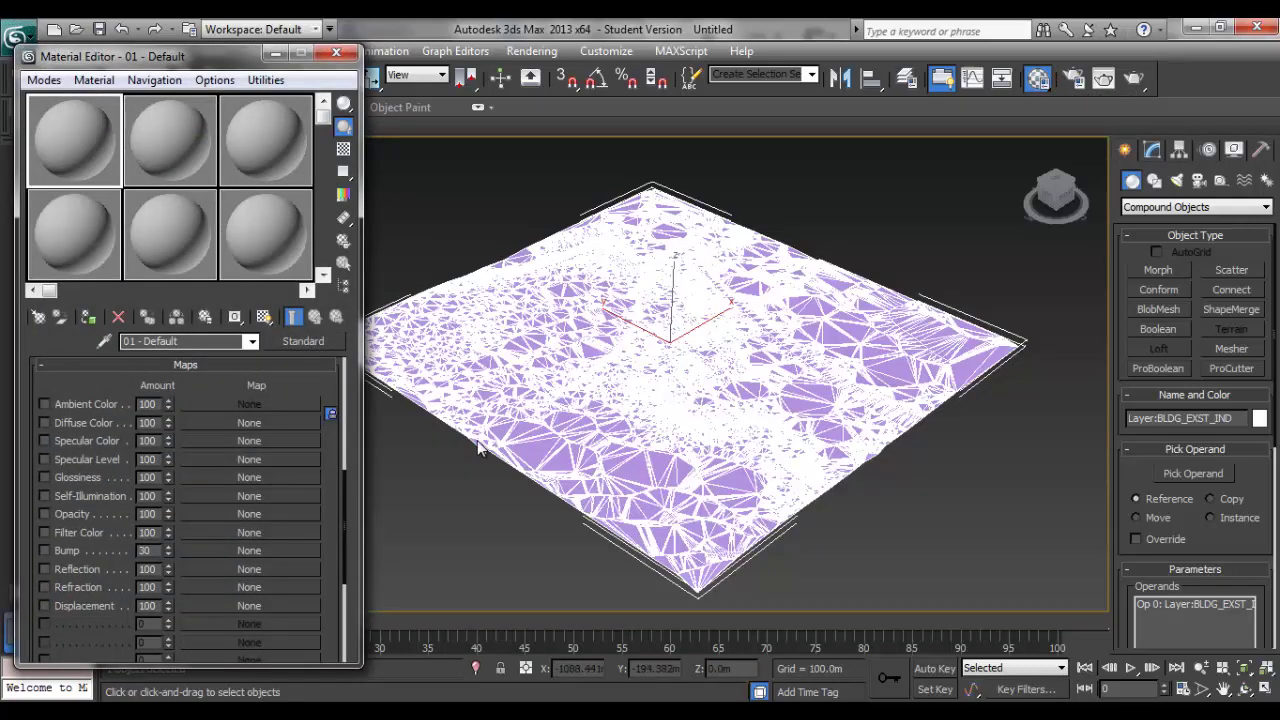
{"action": "middle_click_drag", "start_coordinate": [475, 450], "coordinate": [570, 442], "text": "alt"}
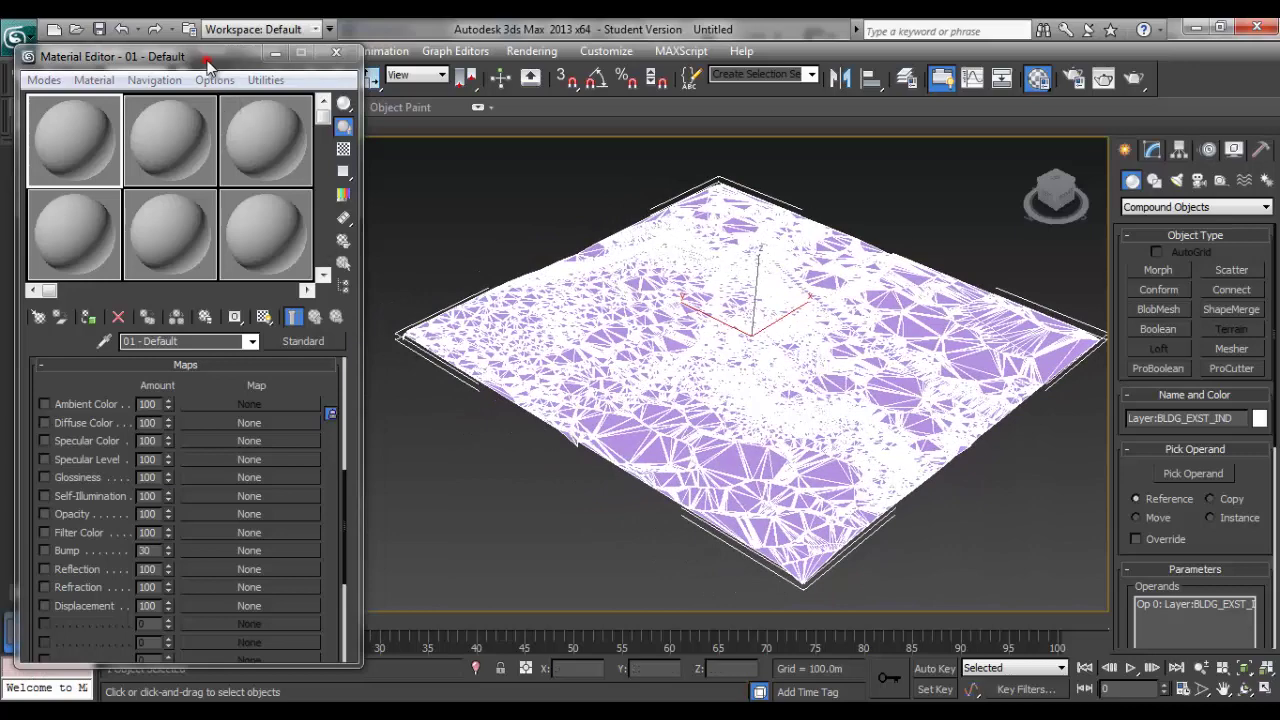
{"action": "left_click_drag", "start_coordinate": [171, 59], "coordinate": [171, 43]}
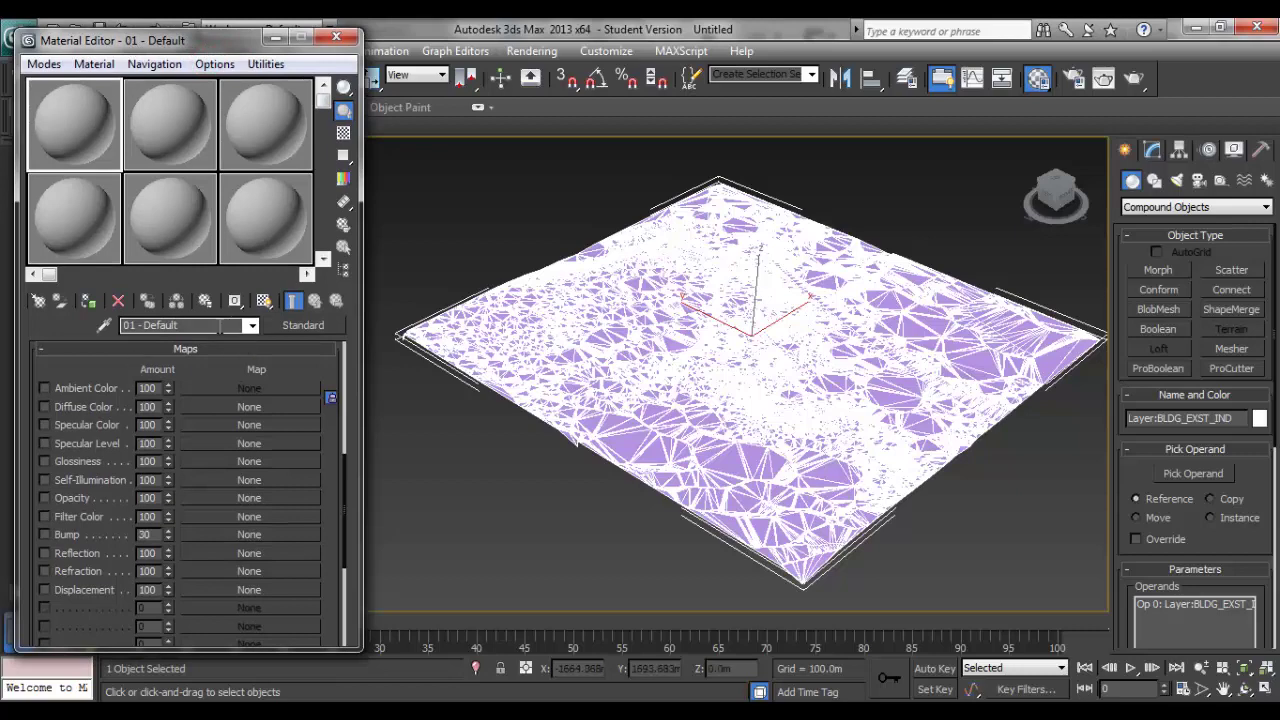
{"action": "mouse_move", "coordinate": [305, 373]}
{"action": "left_mouse_down"}
{"action": "mouse_move", "coordinate": [311, 541]}
{"action": "mouse_move", "coordinate": [306, 409]}
{"action": "left_mouse_up"}
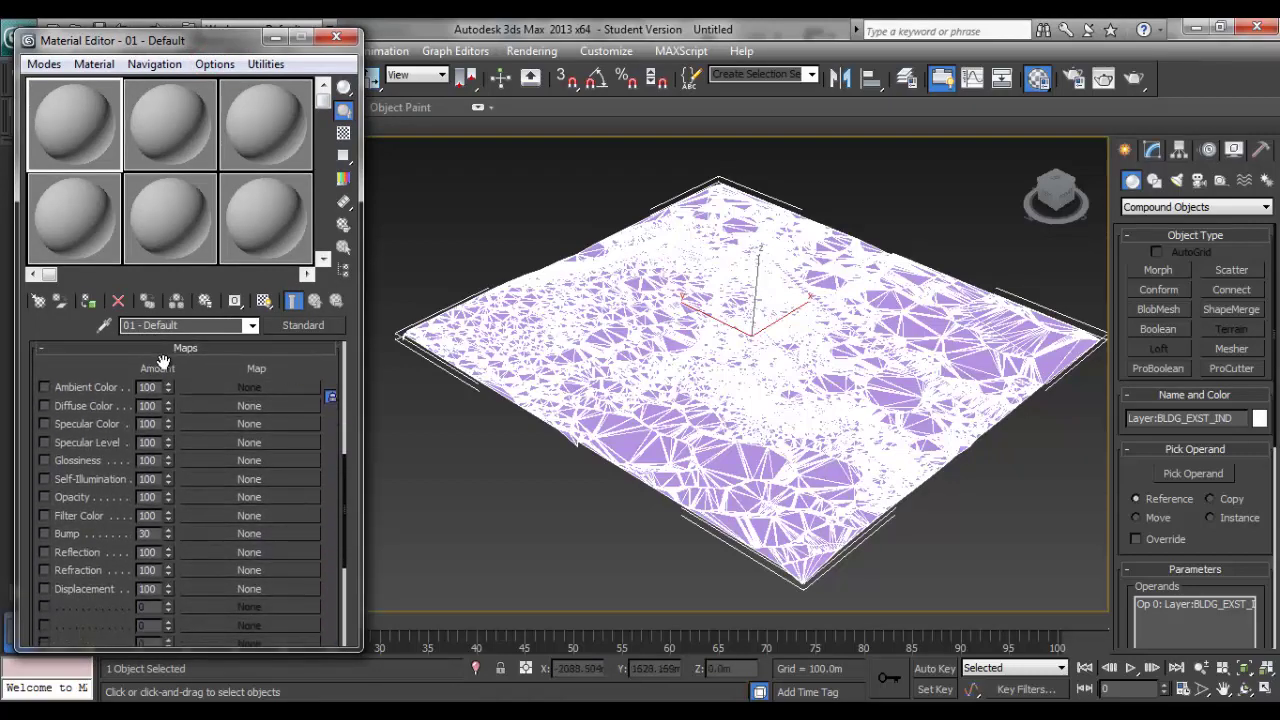
{"action": "left_click", "coordinate": [240, 406]}
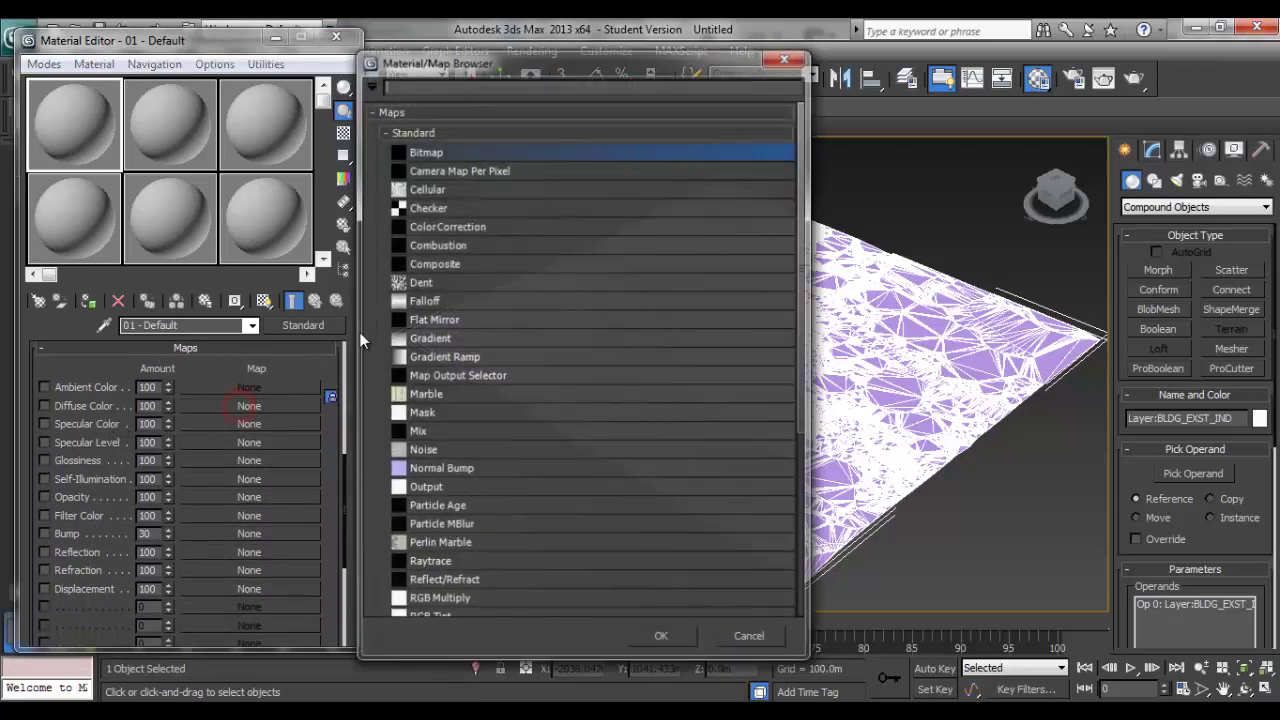
{"action": "left_click", "coordinate": [660, 642]}
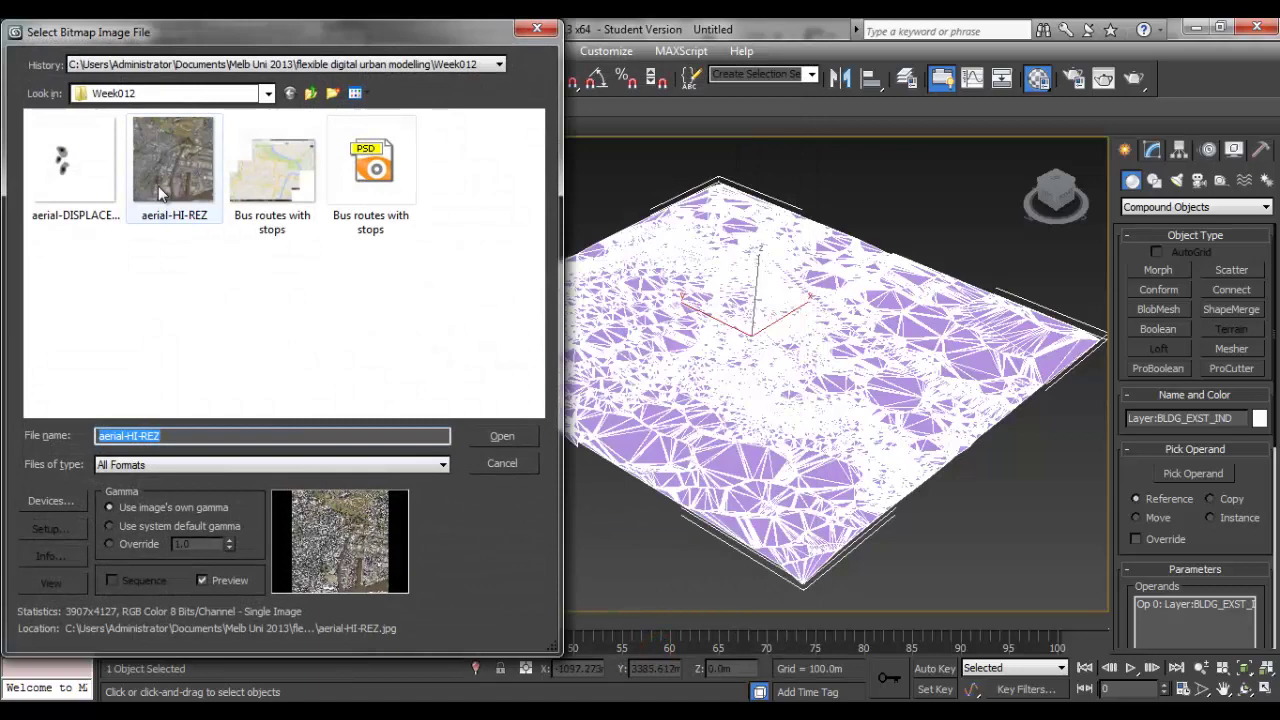
{"action": "left_click", "coordinate": [162, 190]}
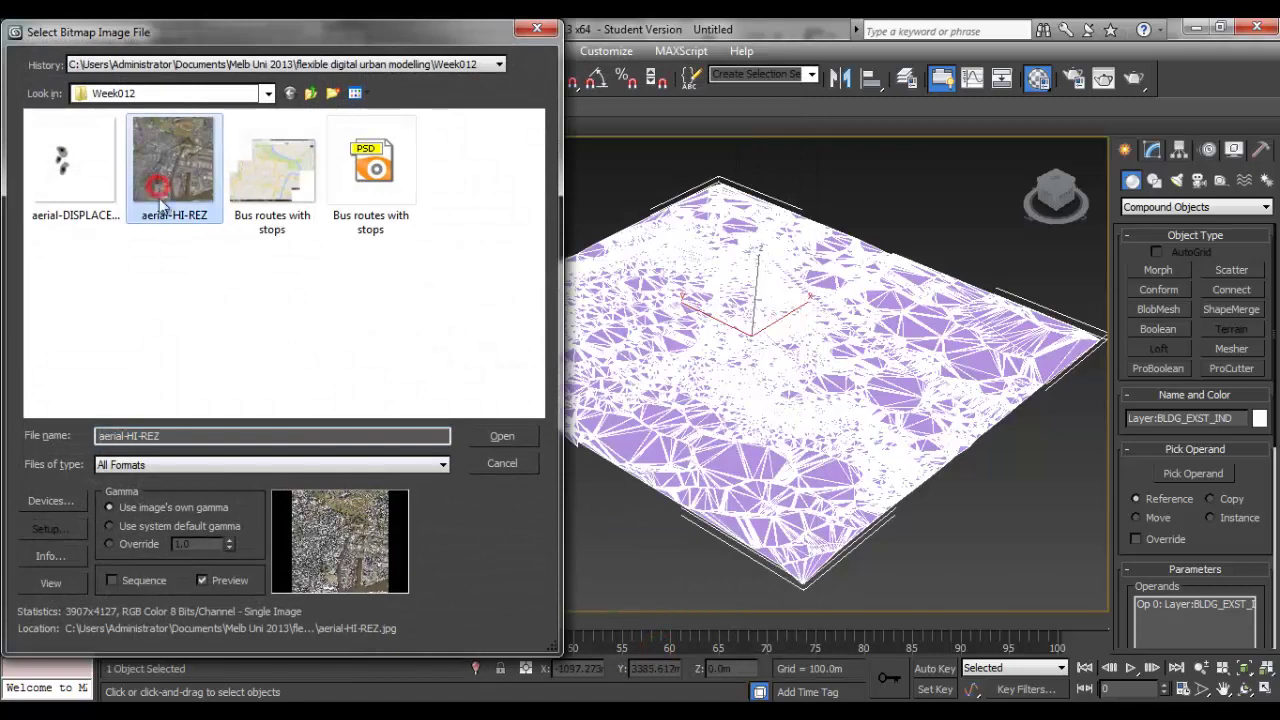
{"action": "left_click", "coordinate": [524, 439]}
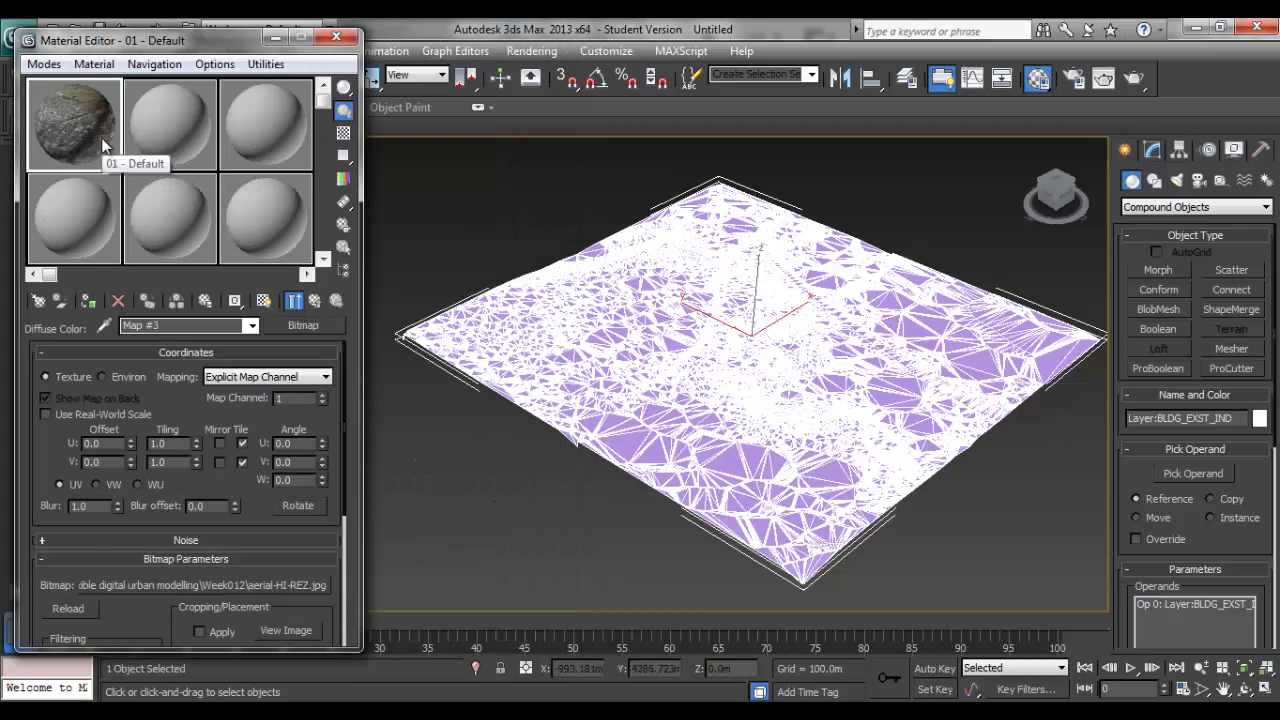
Step: Assign Material 01 - Default to the terrain and show its aerial texture in the viewport
{"action": "left_click", "coordinate": [88, 302]}
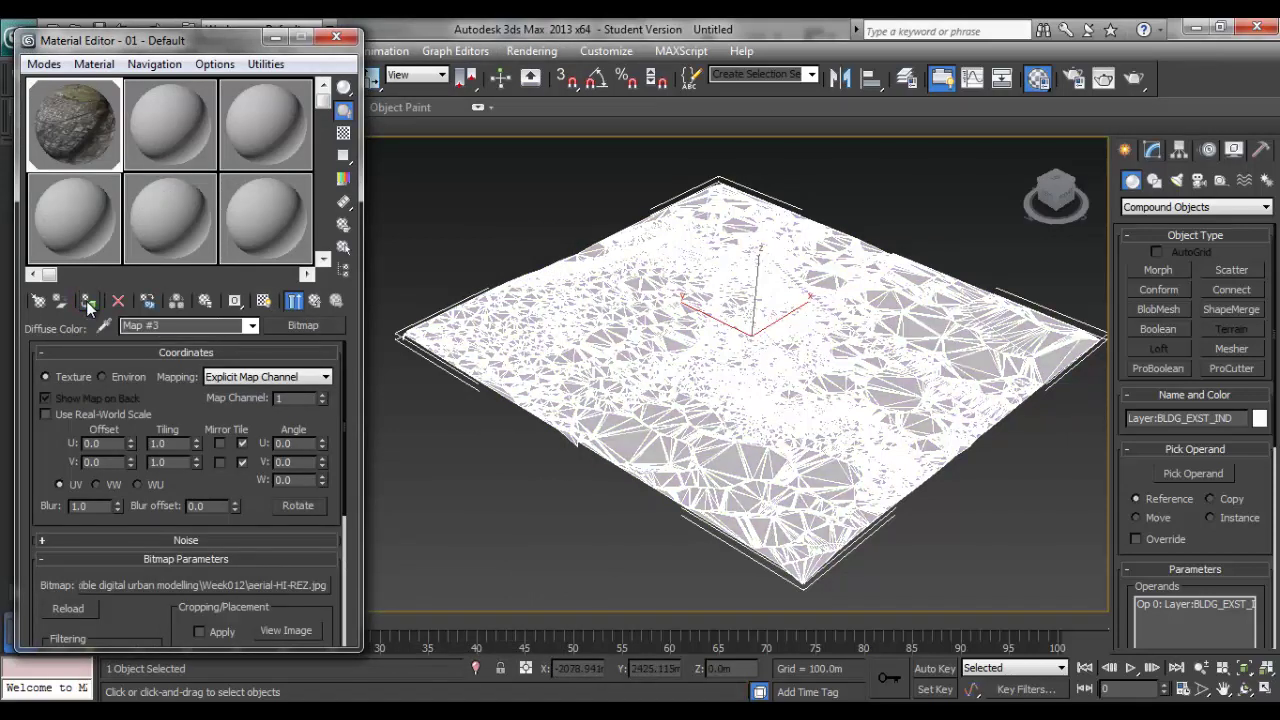
{"action": "left_click", "coordinate": [263, 303]}
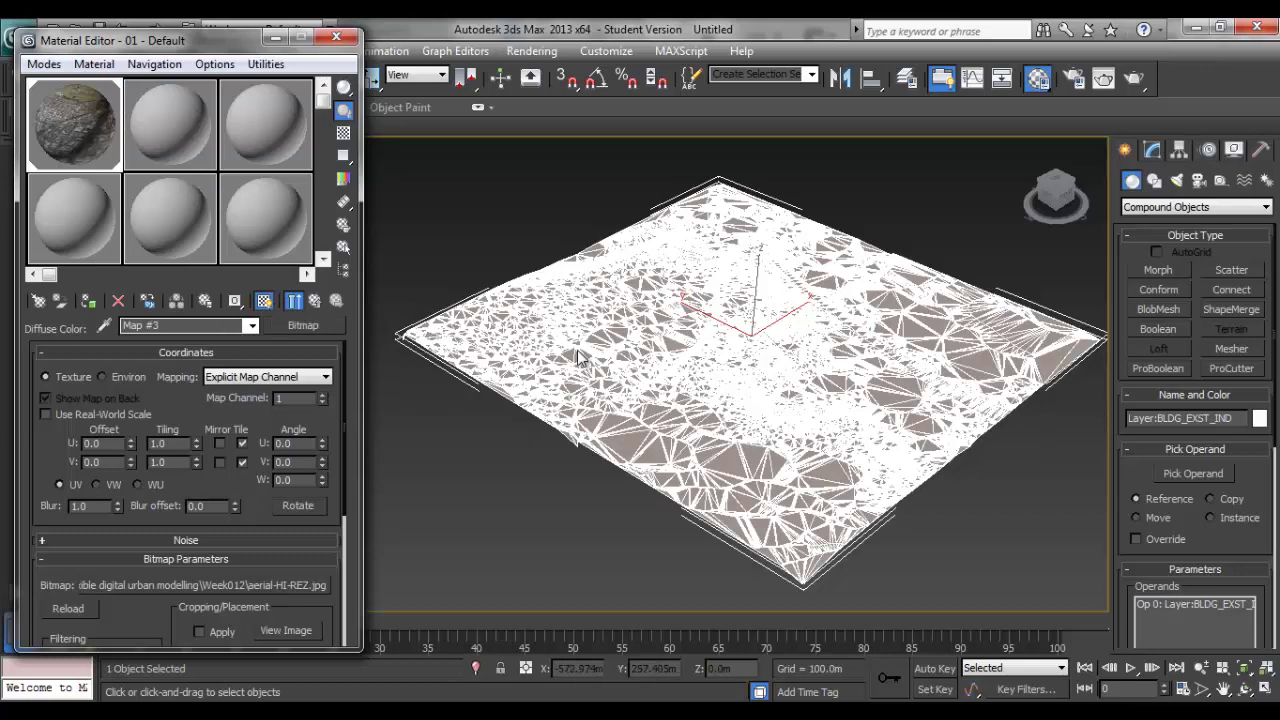
{"action": "left_click", "coordinate": [498, 456]}
{"action": "left_click", "coordinate": [580, 382]}
{"action": "middle_click_drag", "start_coordinate": [714, 423], "coordinate": [663, 429]}
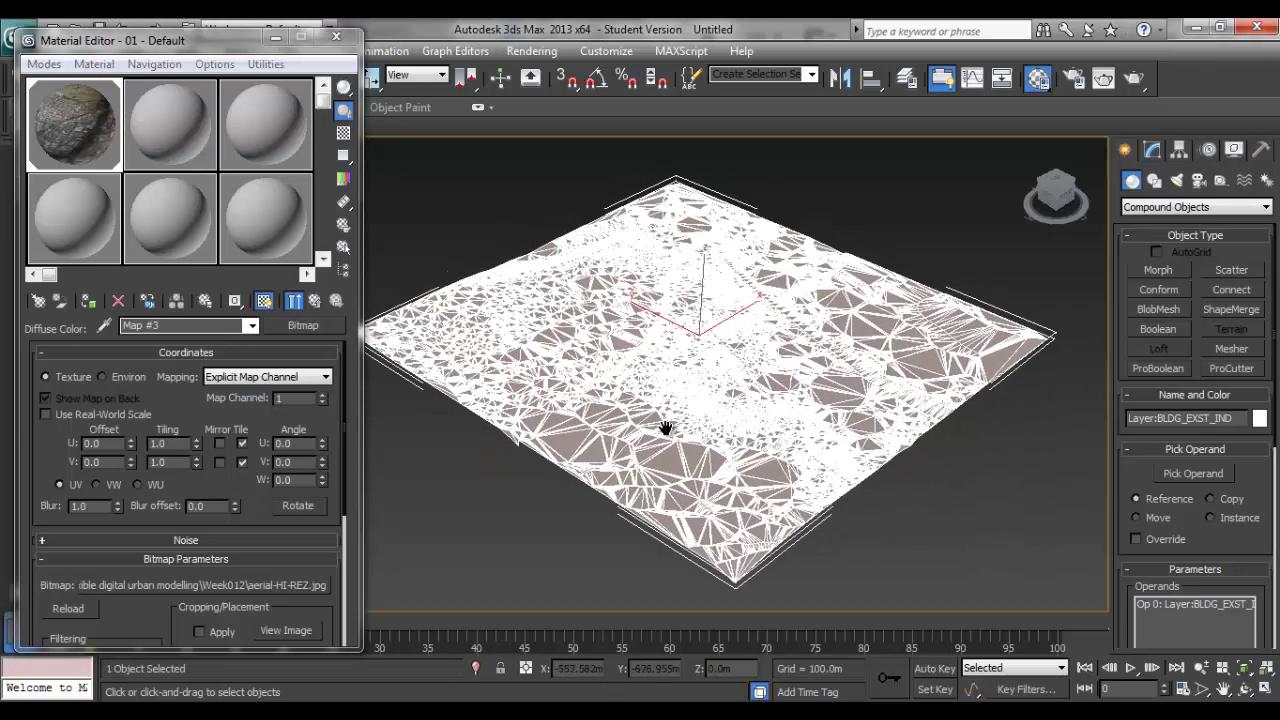
Step: Add a planar UVW Map modifier (2502.5 m square) to Terrain001, then deselect it
{"action": "left_click", "coordinate": [1152, 149]}
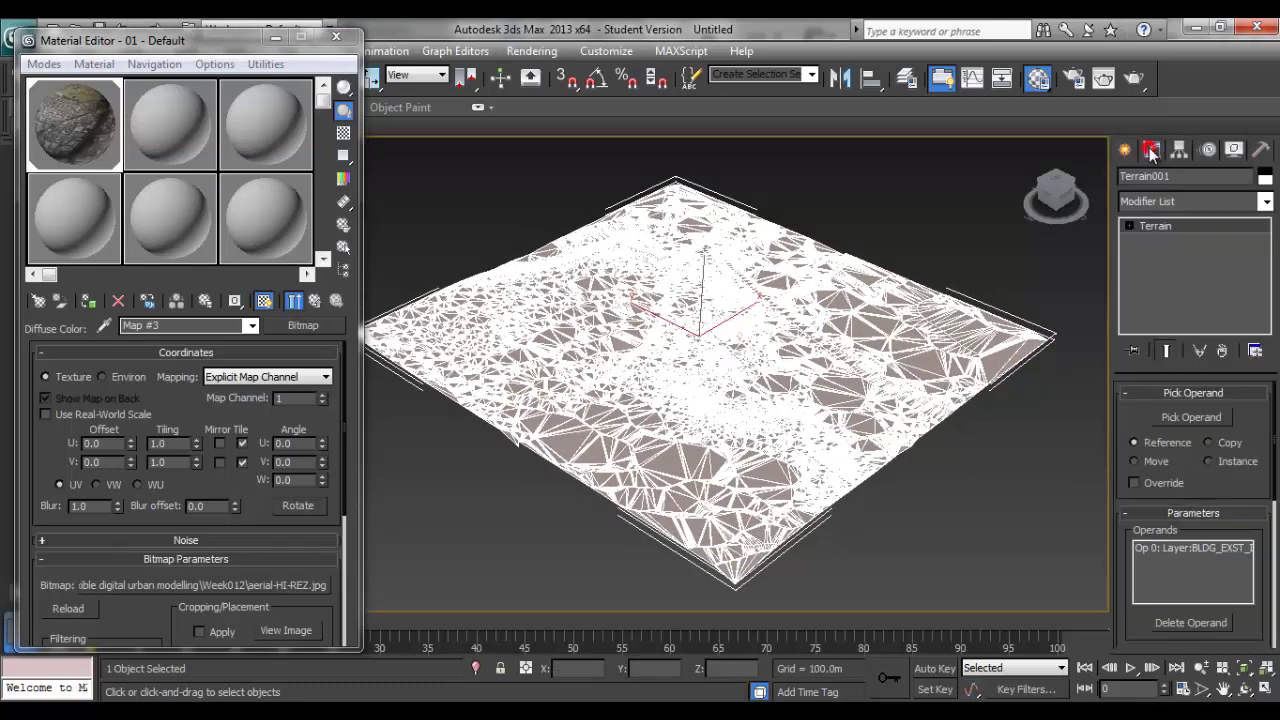
{"action": "left_click", "coordinate": [1266, 201]}
{"action": "key", "text": "u"}
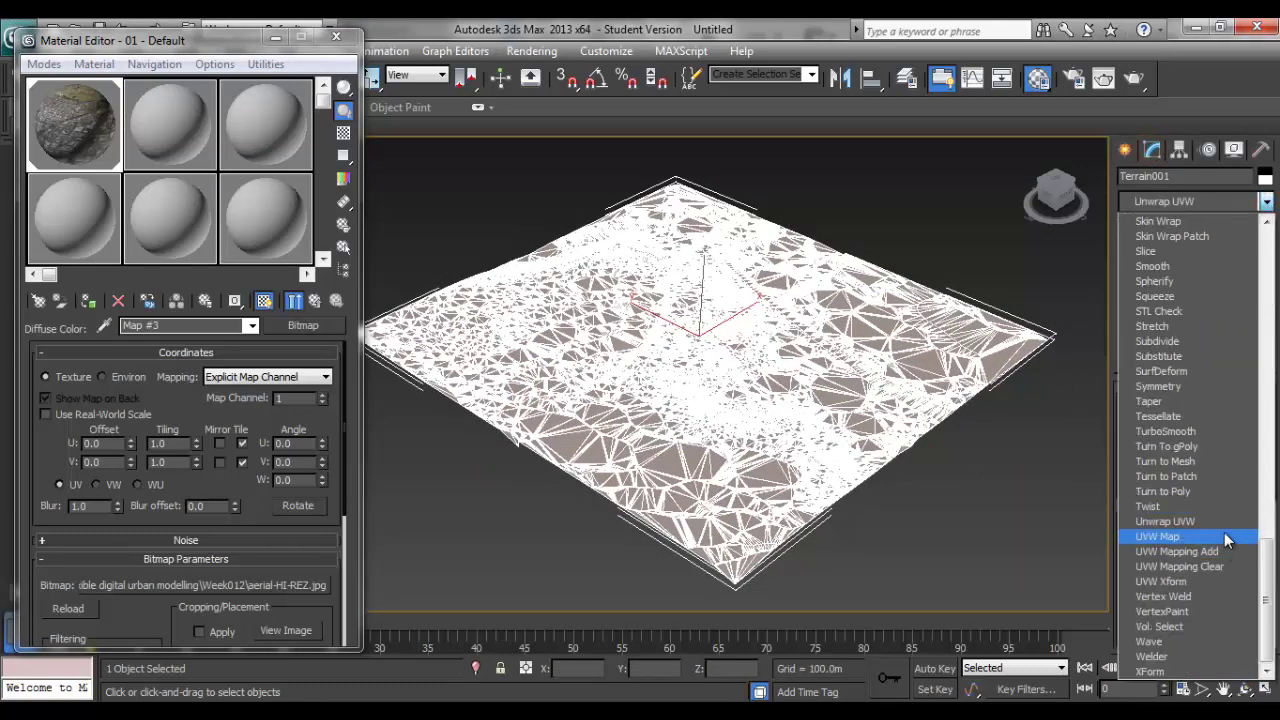
{"action": "left_click", "coordinate": [1225, 537]}
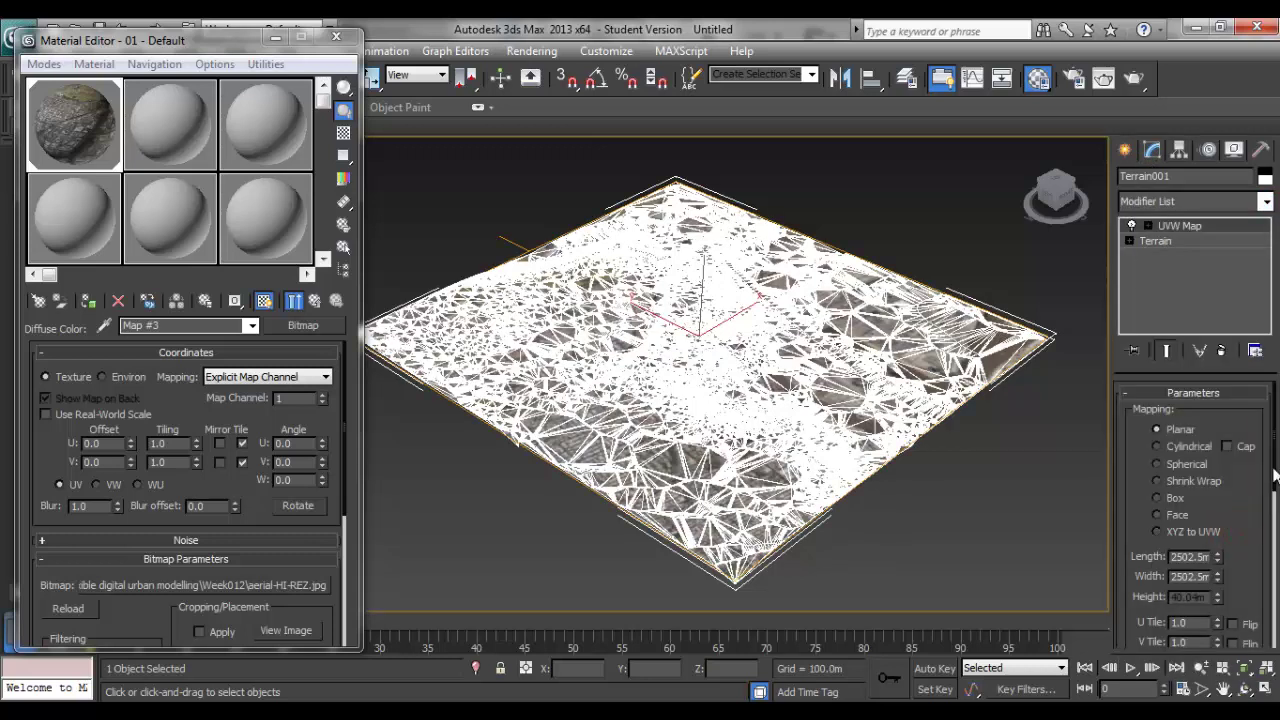
{"action": "left_click_drag", "start_coordinate": [1275, 484], "coordinate": [1265, 578]}
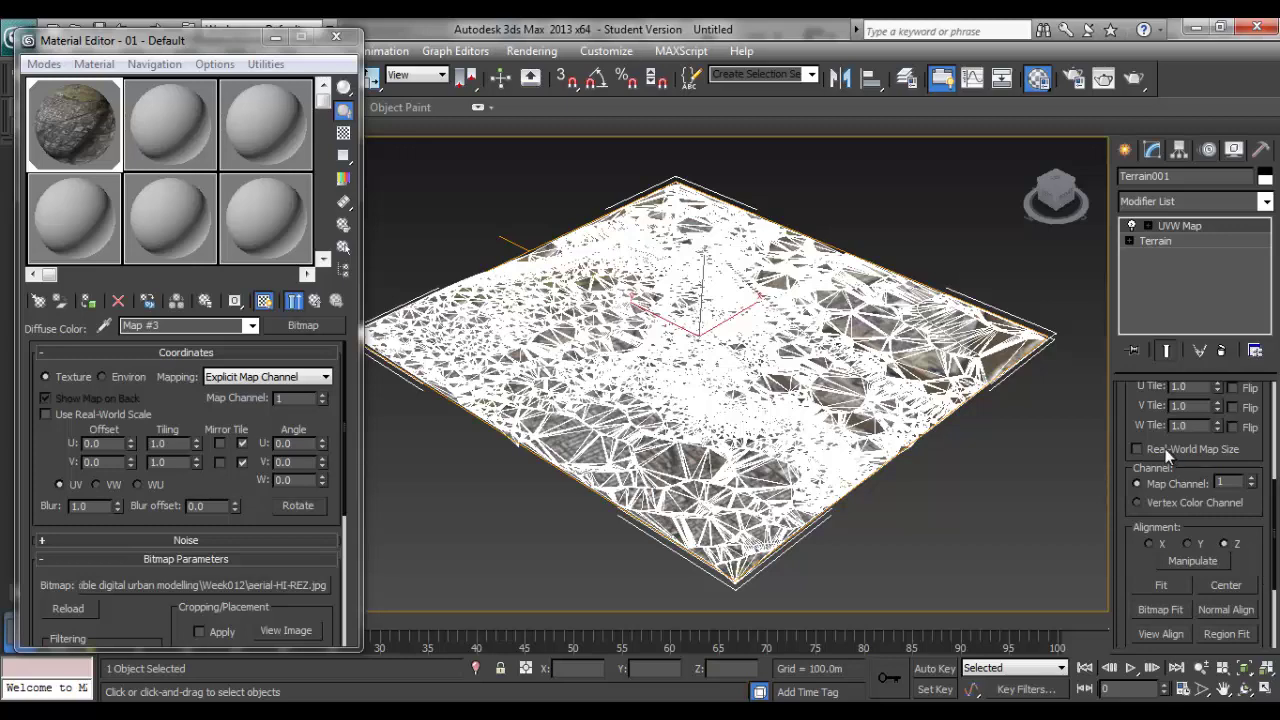
{"action": "left_click_drag", "start_coordinate": [1270, 525], "coordinate": [1270, 400]}
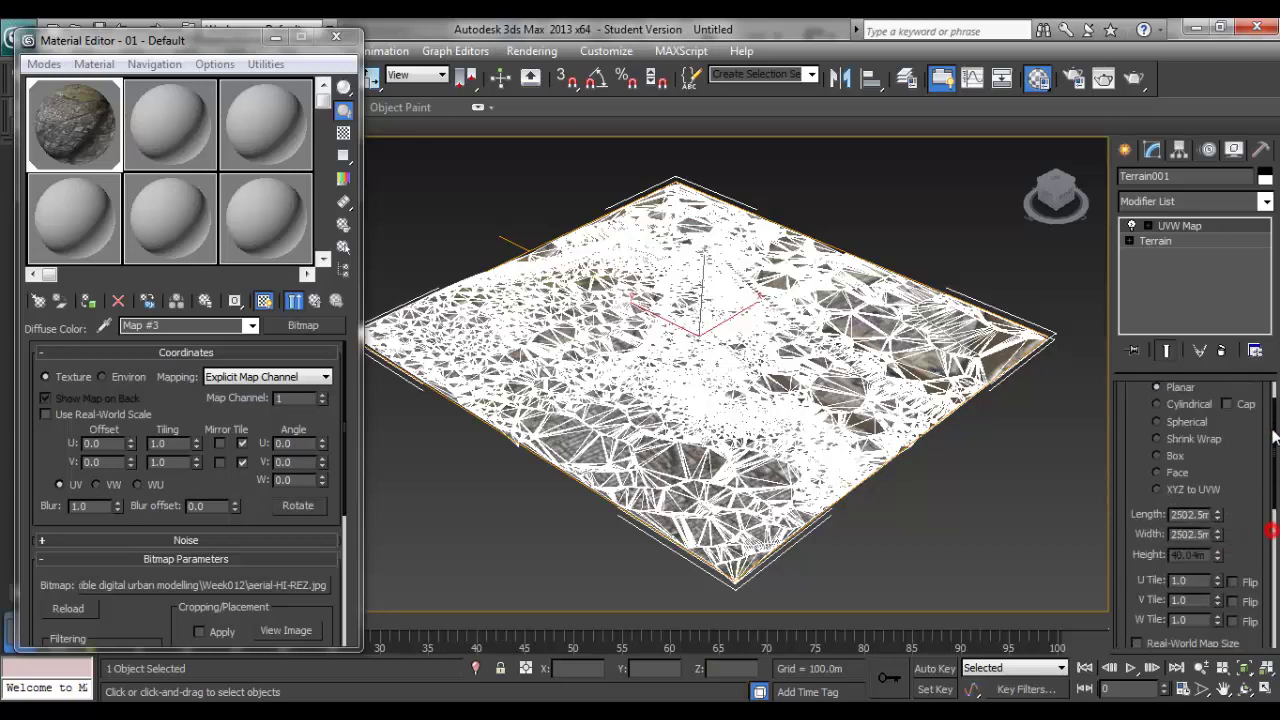
{"action": "left_click", "coordinate": [1088, 366]}
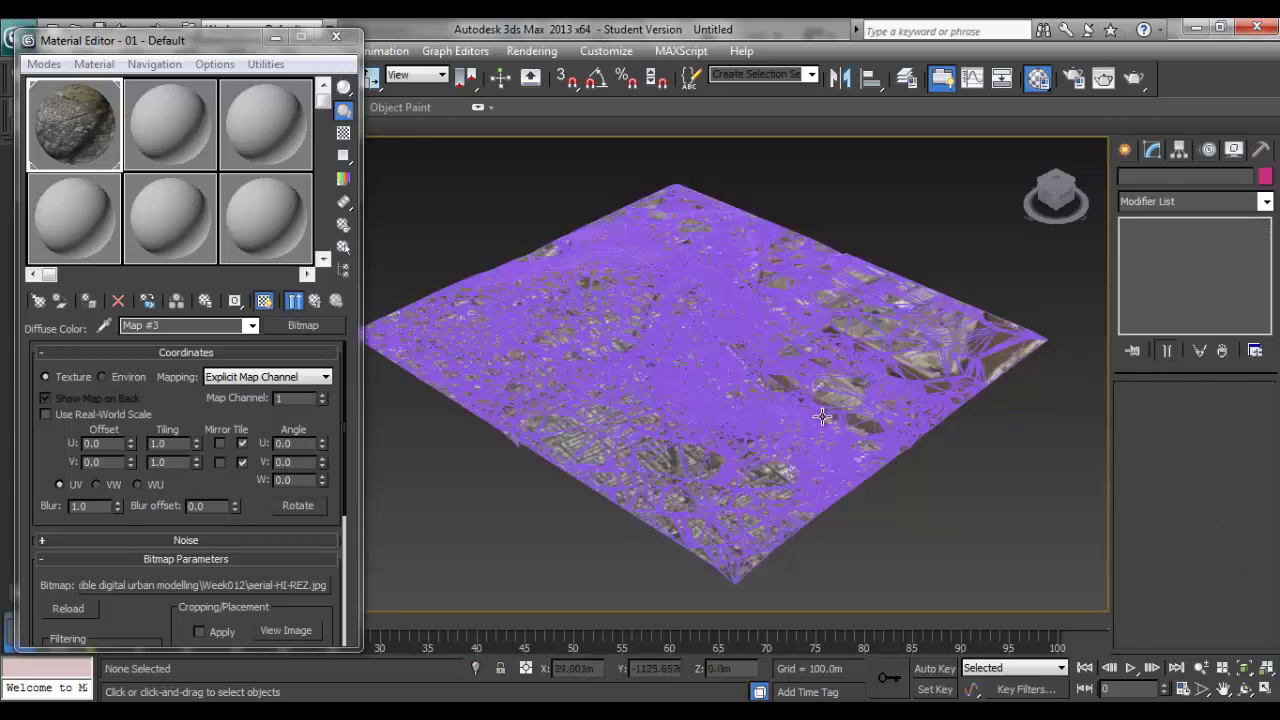
Step: Turn off Edged Faces with F4, close the Material Editor, and view the photo-draped terrain
{"action": "key", "text": "F4"}
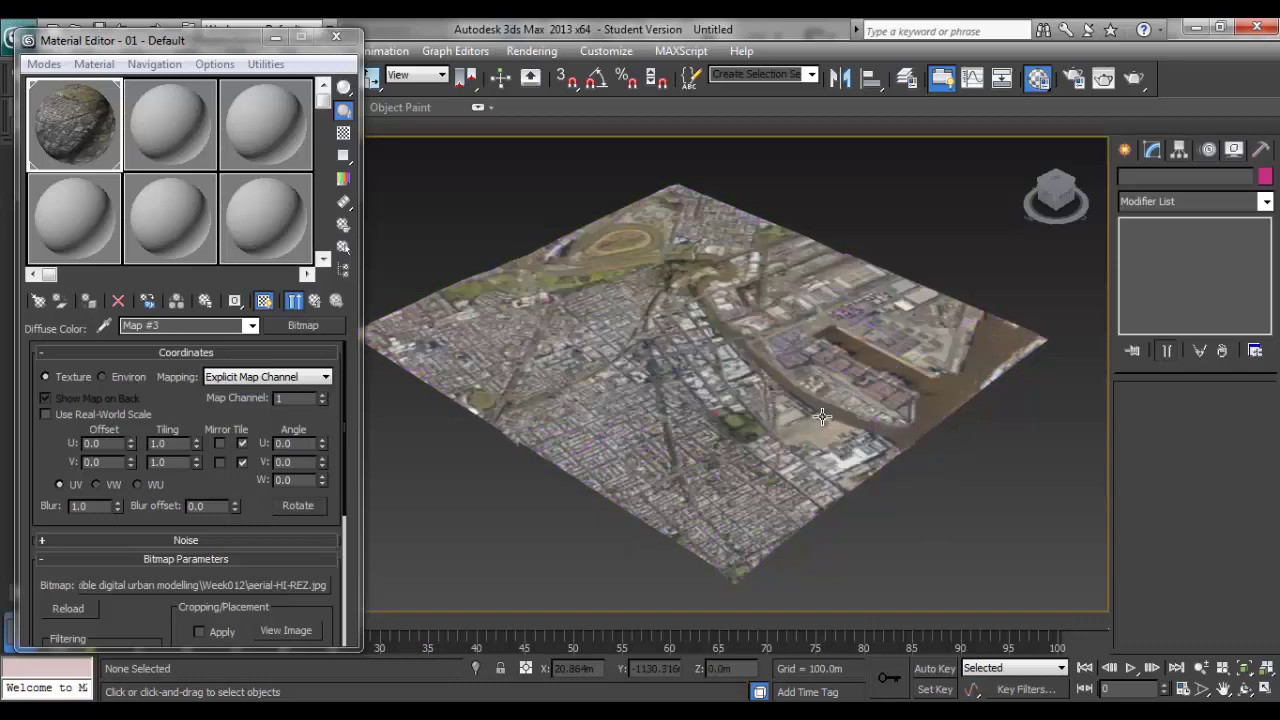
{"action": "left_click", "coordinate": [336, 37]}
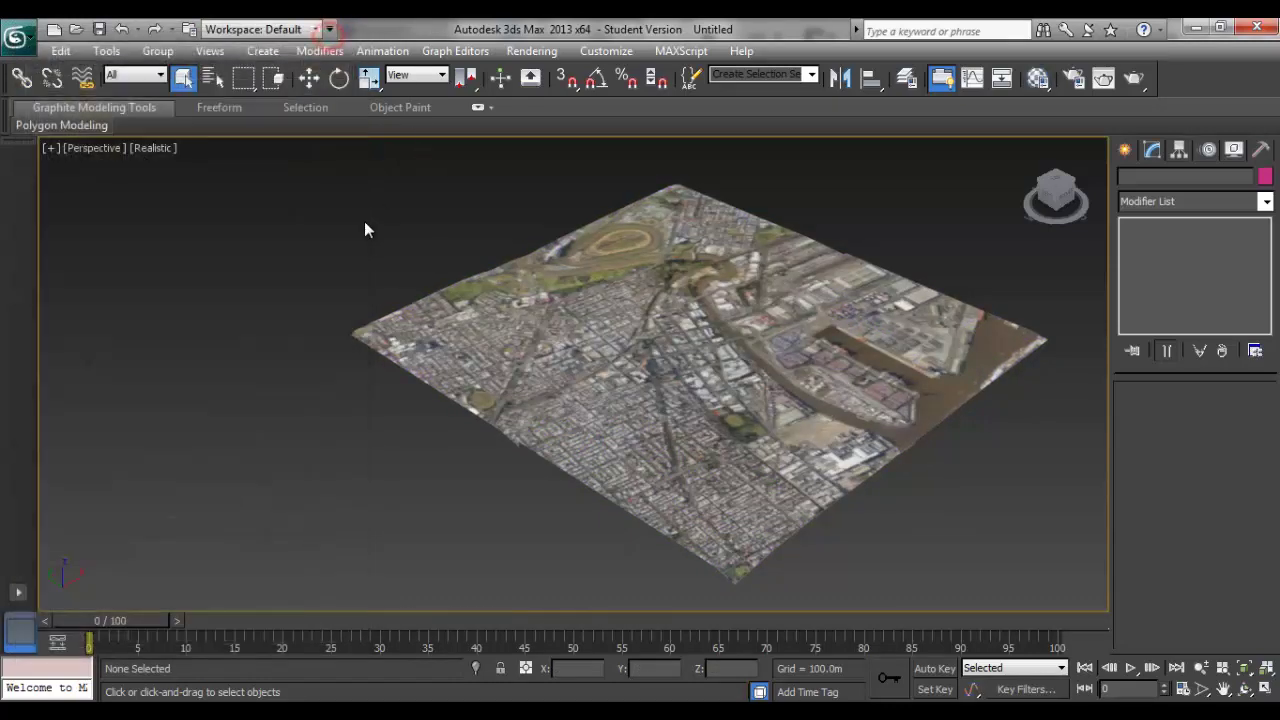
{"action": "middle_click_drag", "start_coordinate": [656, 430], "coordinate": [638, 428]}
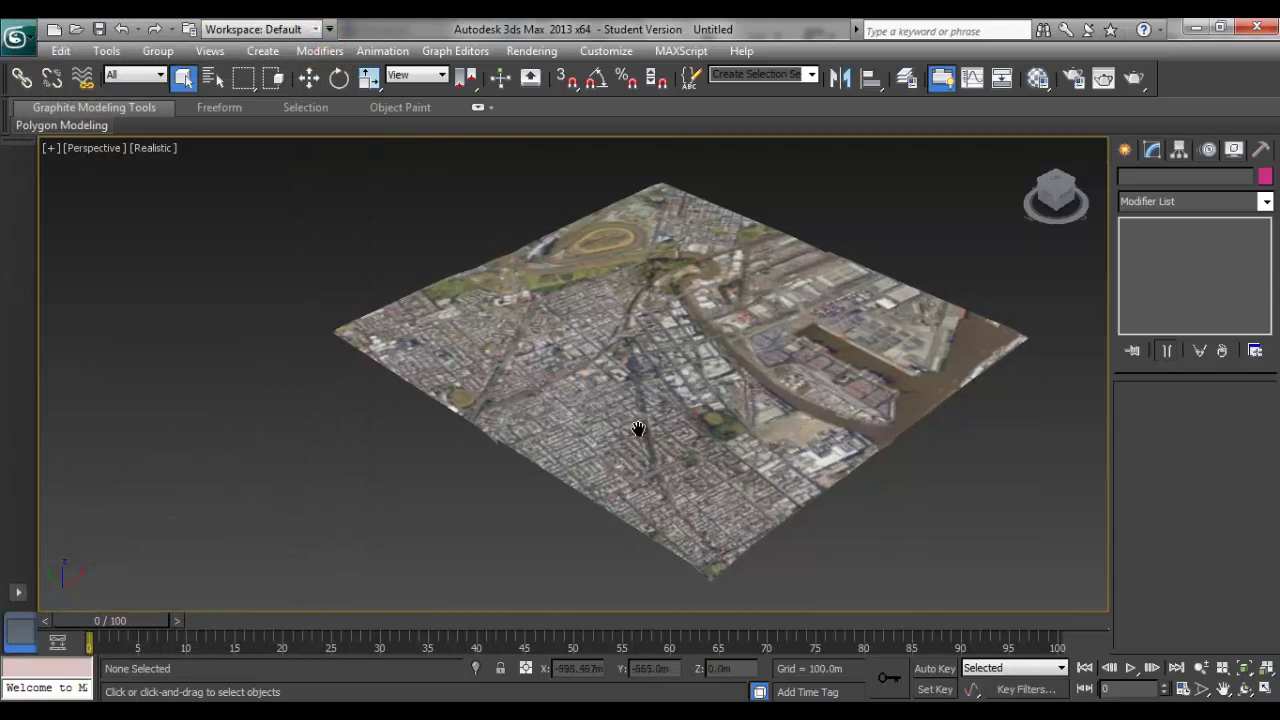
{"action": "mouse_move", "coordinate": [627, 500]}
{"action": "middle_mouse_down", "text": "alt"}
{"action": "mouse_move", "coordinate": [609, 453]}
{"action": "mouse_move", "coordinate": [615, 506]}
{"action": "middle_mouse_up", "text": "alt"}
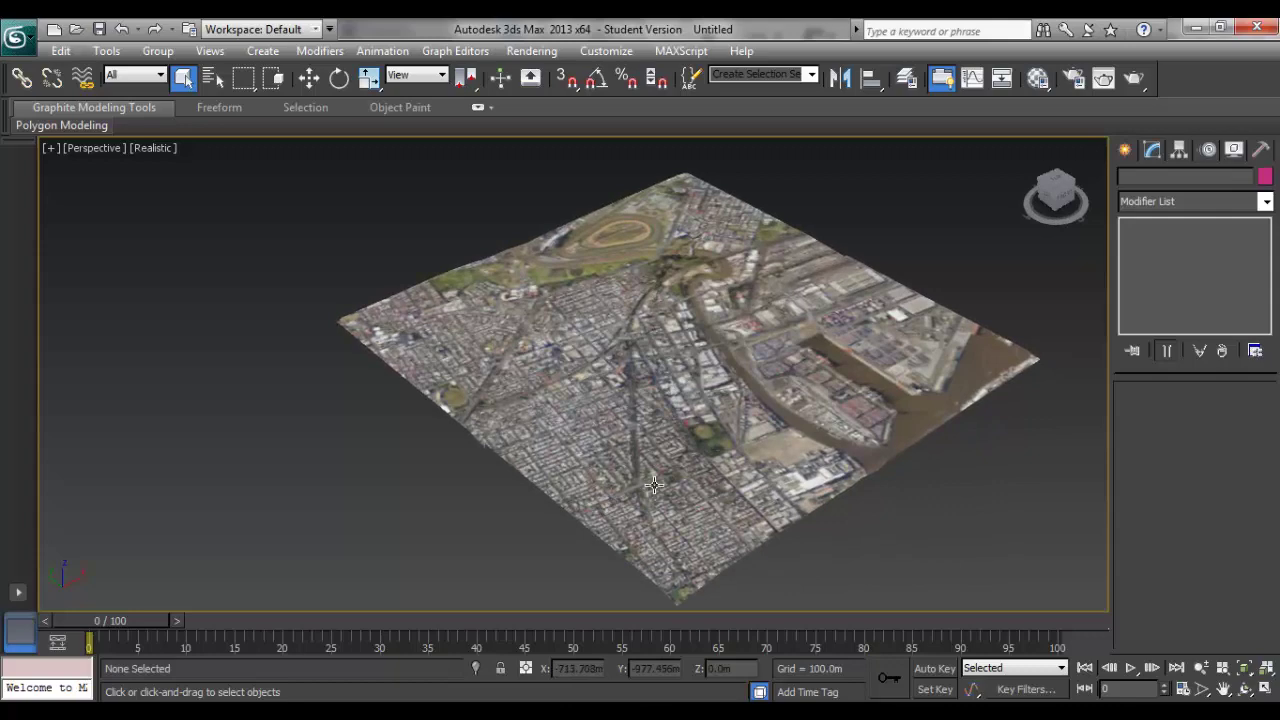